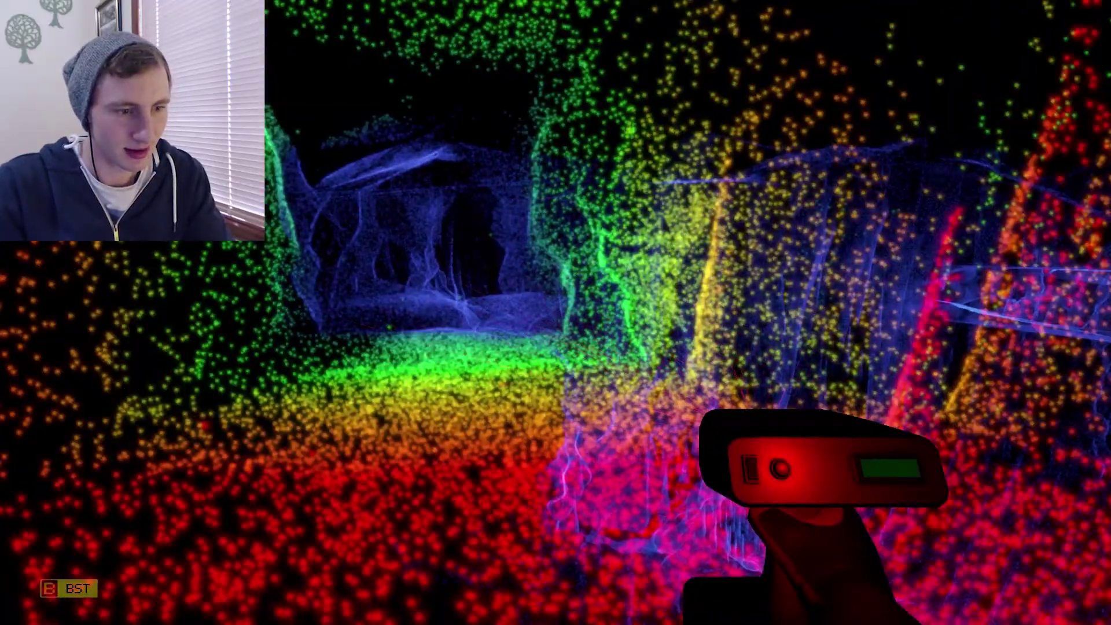
Step: Pause and overwrite the CHASM save slot, then resume play
{"action": "key", "text": "Escape"}
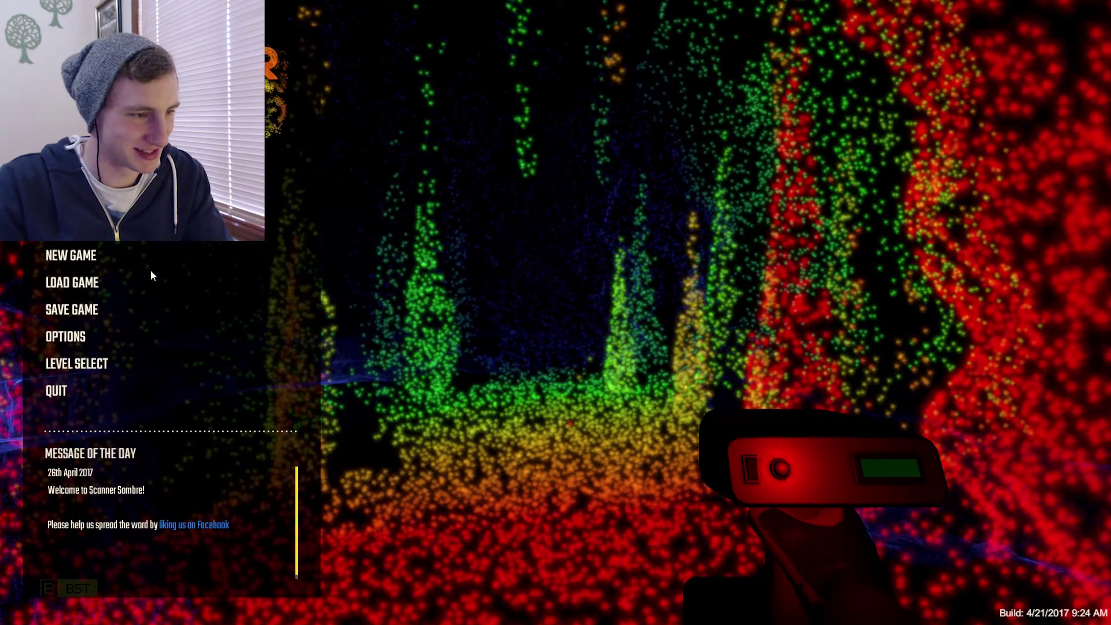
{"action": "left_click", "coordinate": [85, 310]}
{"action": "left_click", "coordinate": [91, 311]}
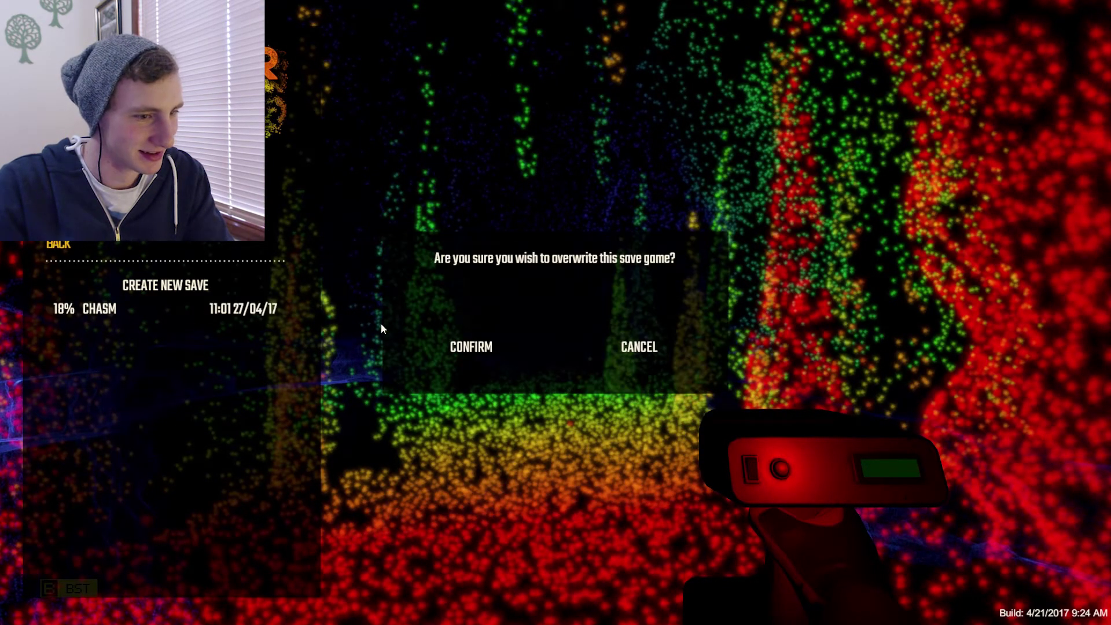
{"action": "left_click", "coordinate": [484, 352]}
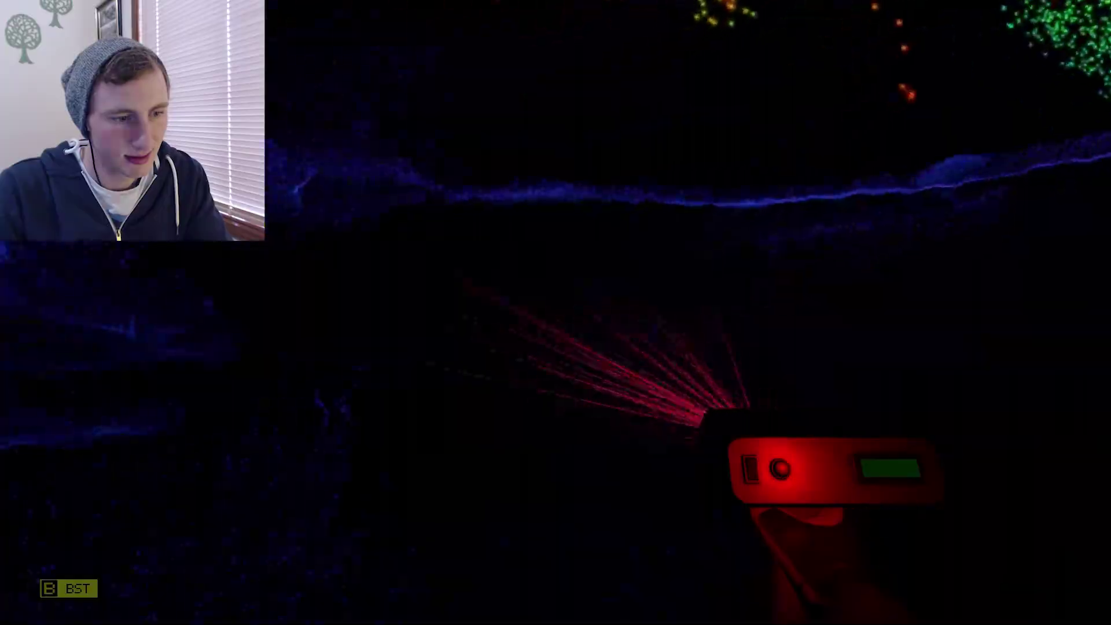
Step: Fire the scanner into the darkness and survey the surrounding cave walls
{"action": "left_click", "coordinate": [555, 313]}
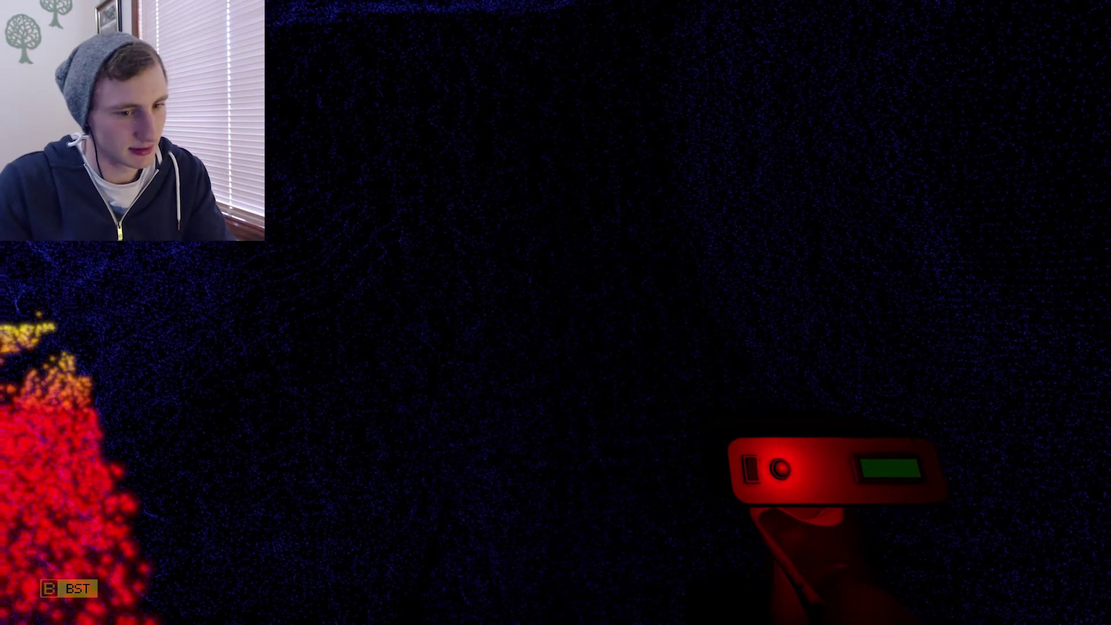
{"action": "left_click_drag", "start_coordinate": [556, 313], "coordinate": [261, 313]}
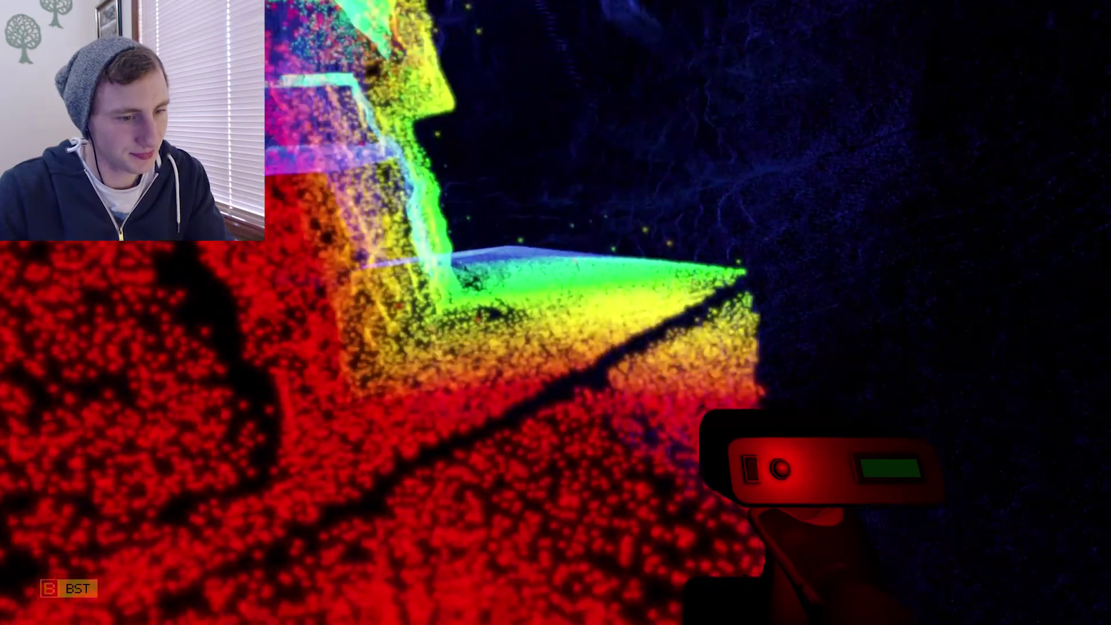
{"action": "left_click_drag", "start_coordinate": [556, 313], "coordinate": [260, 312]}
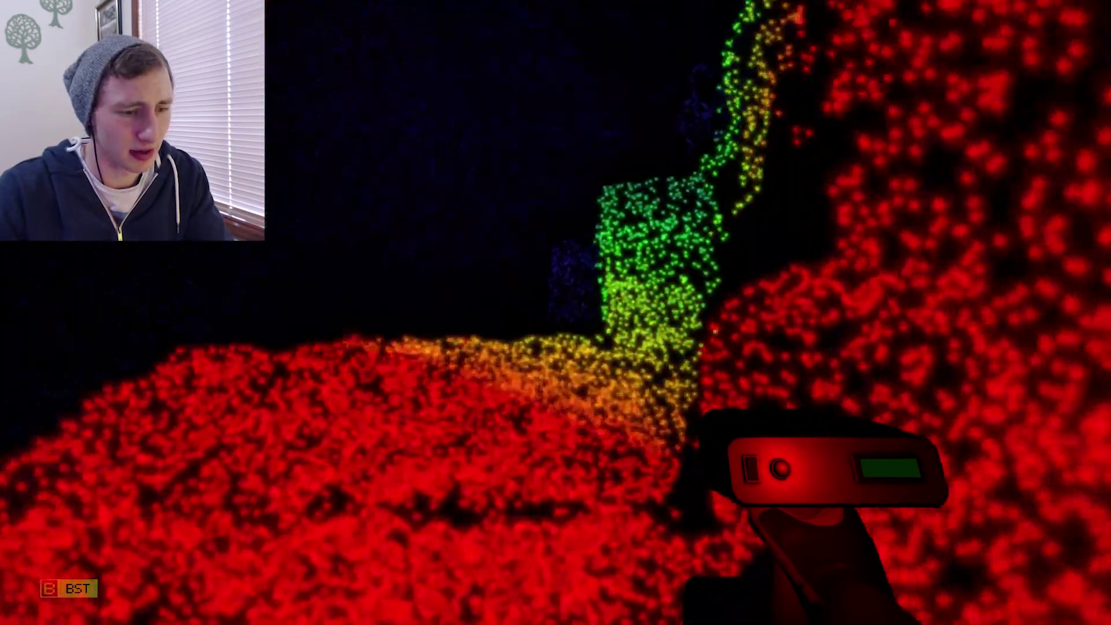
{"action": "left_click_drag", "start_coordinate": [556, 313], "coordinate": [348, 260]}
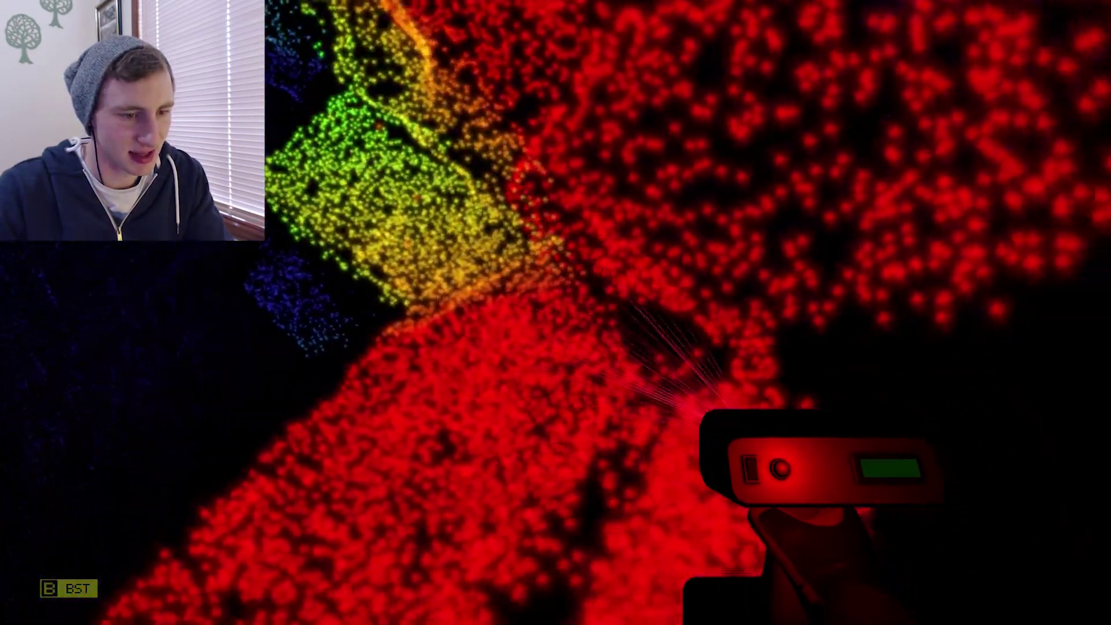
{"action": "left_click_drag", "start_coordinate": [555, 312], "coordinate": [348, 313]}
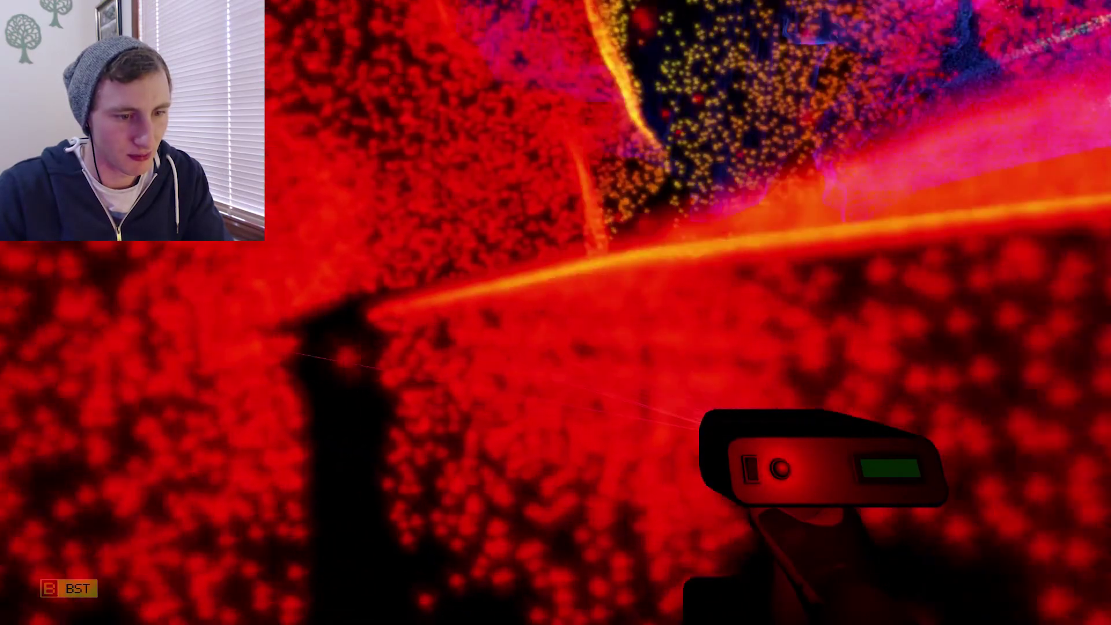
{"action": "left_click_drag", "start_coordinate": [556, 312], "coordinate": [348, 261]}
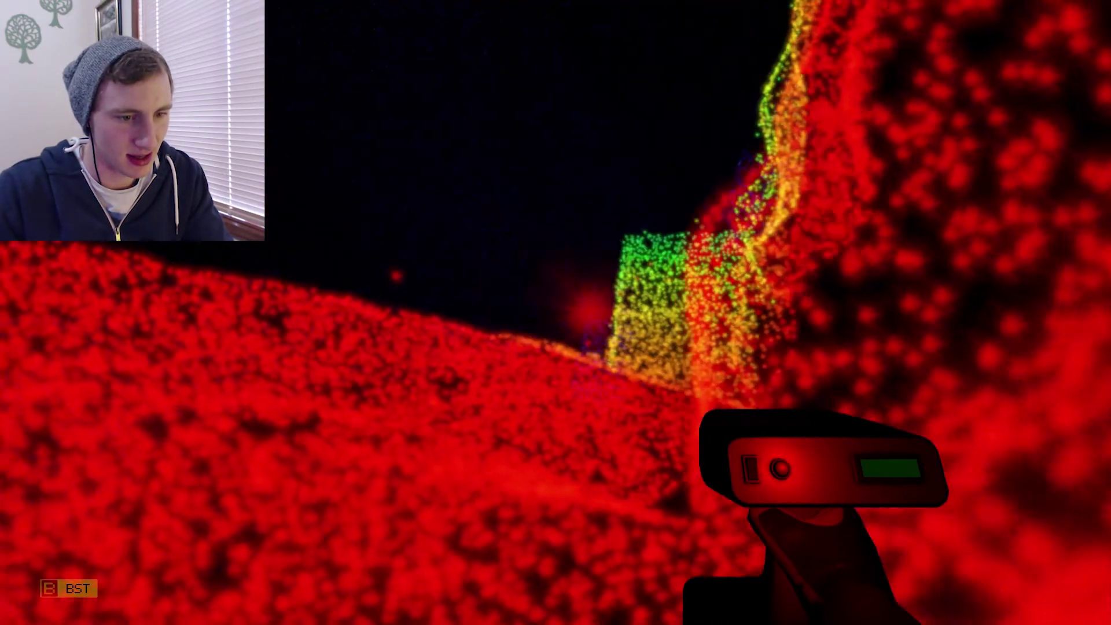
{"action": "left_click", "coordinate": [555, 313]}
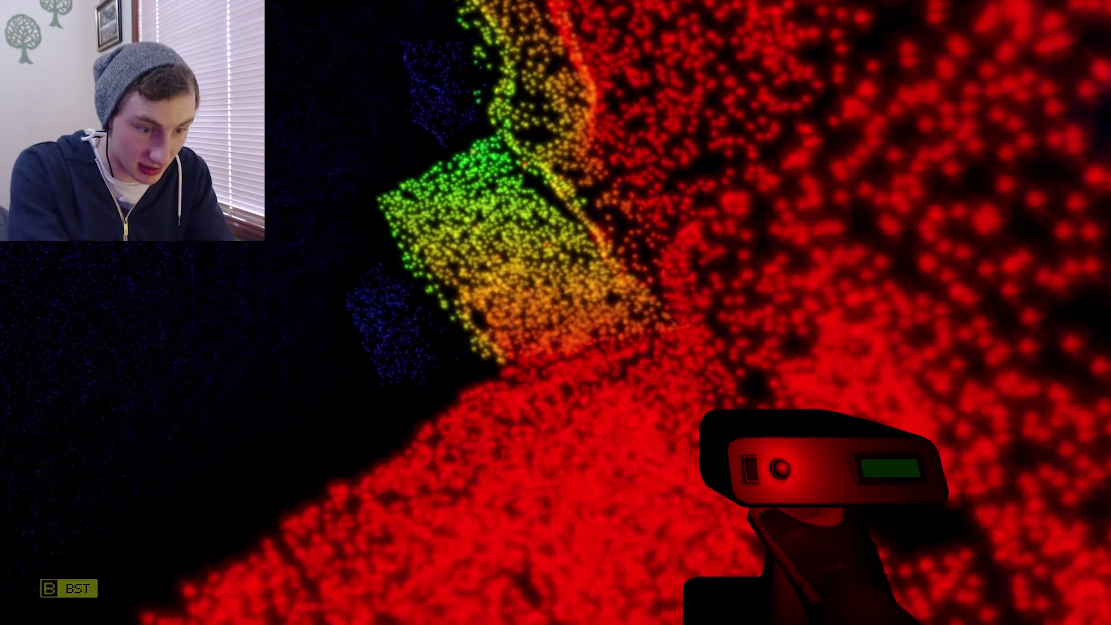
Step: Sweep scans across the rock structure to densify the ledge's point cloud
{"action": "mouse_move", "coordinate": [555, 313]}
{"action": "left_mouse_down"}
{"action": "mouse_move", "coordinate": [521, 331]}
{"action": "mouse_move", "coordinate": [781, 365]}
{"action": "left_mouse_up"}
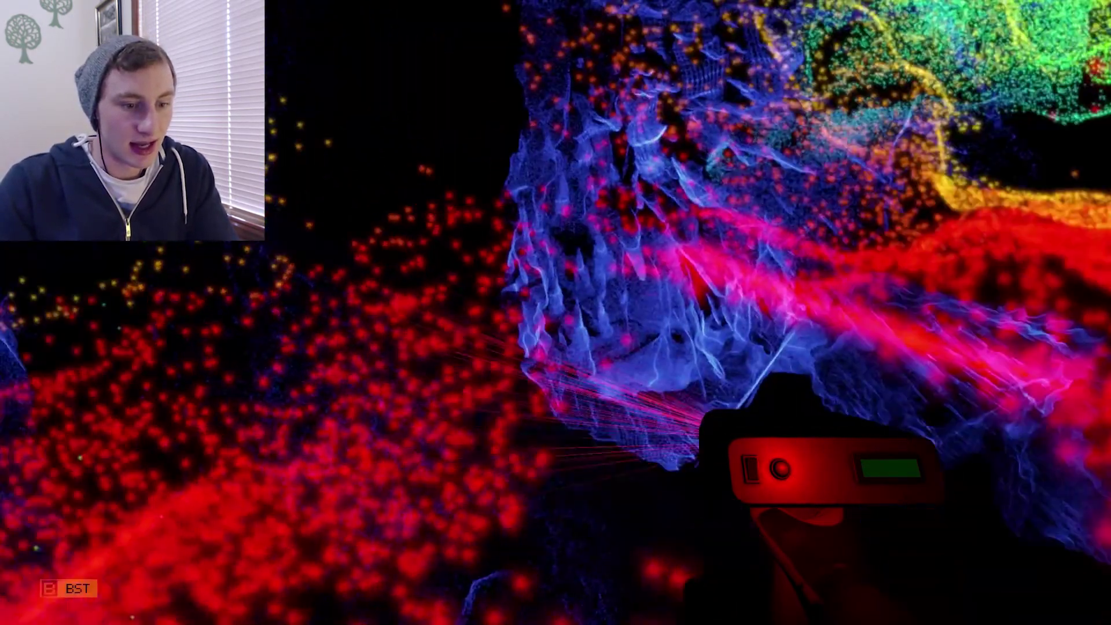
{"action": "left_click_drag", "start_coordinate": [556, 312], "coordinate": [435, 260]}
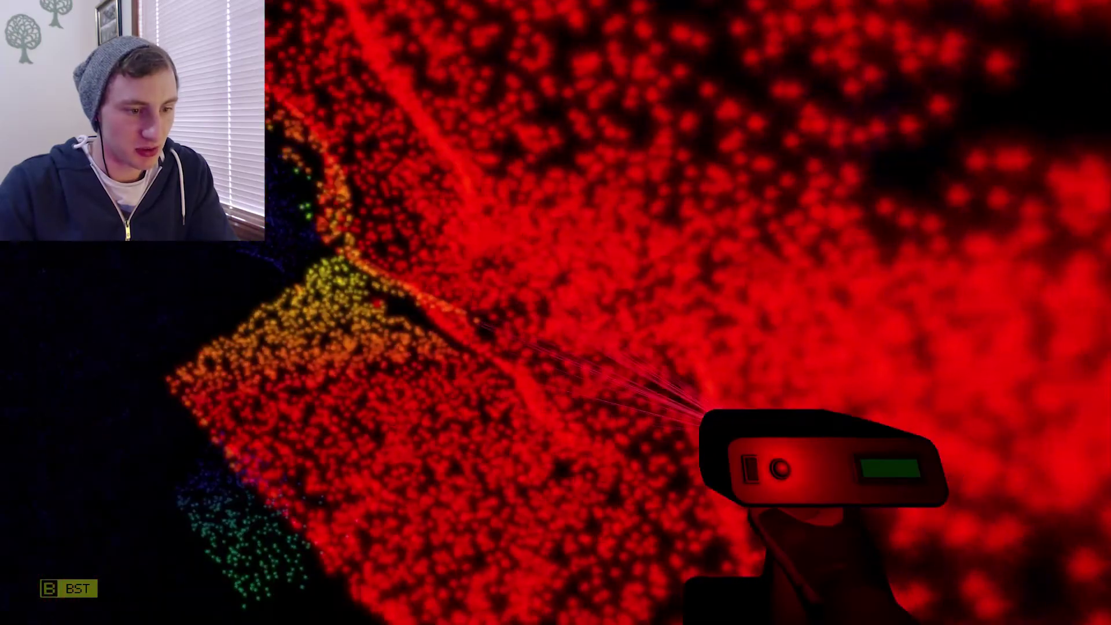
{"action": "left_click_drag", "start_coordinate": [555, 313], "coordinate": [676, 261]}
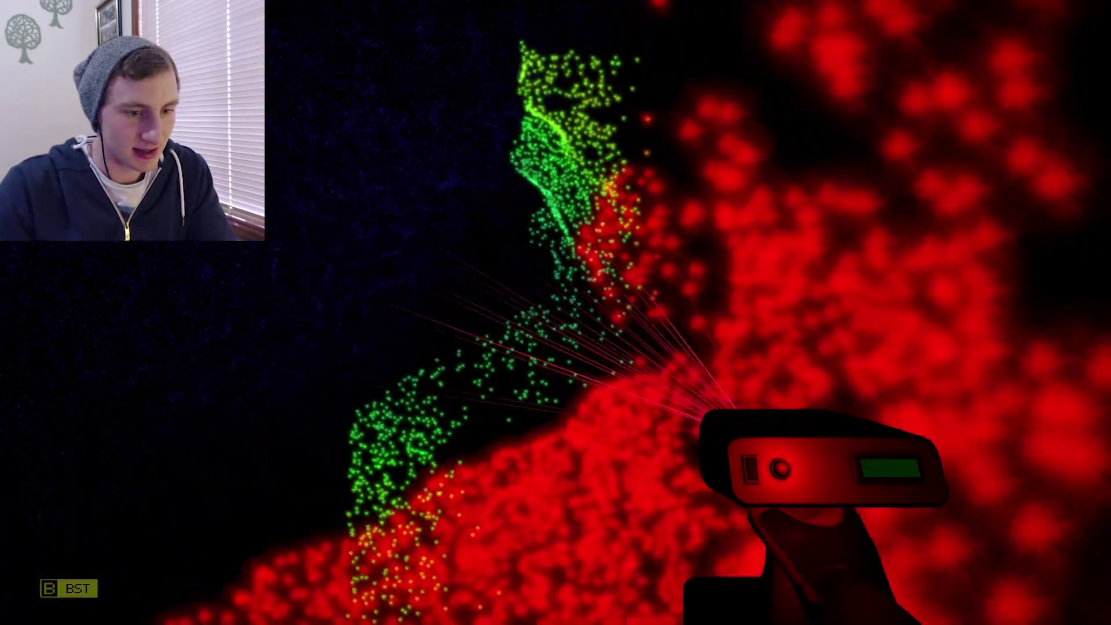
{"action": "mouse_move", "coordinate": [555, 313]}
{"action": "left_mouse_down"}
{"action": "mouse_move", "coordinate": [521, 260]}
{"action": "mouse_move", "coordinate": [487, 287]}
{"action": "left_mouse_up"}
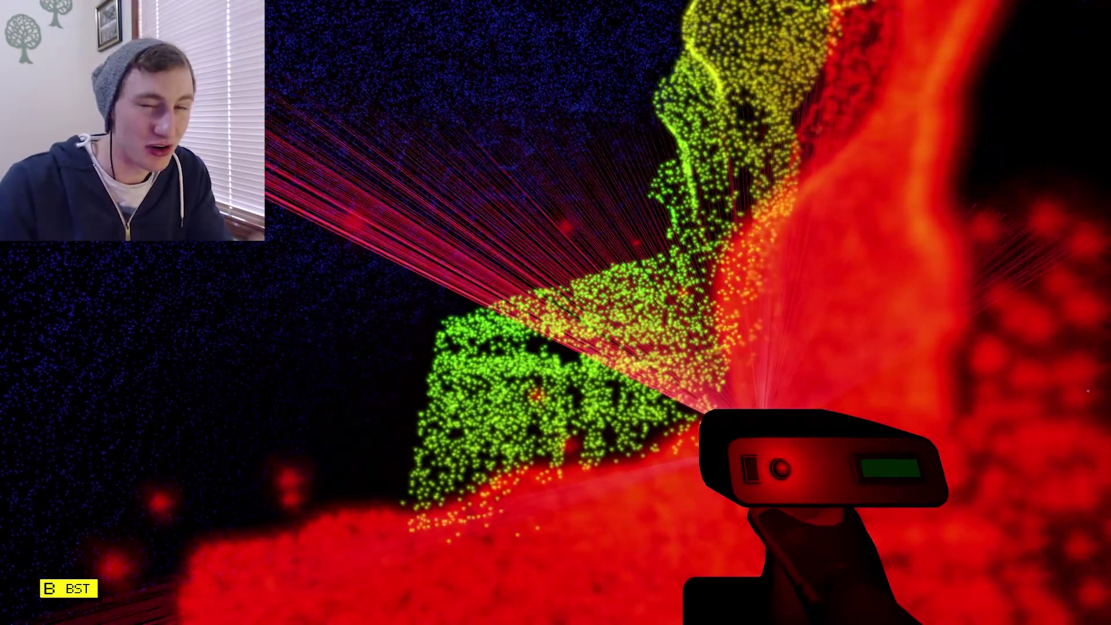
{"action": "mouse_move", "coordinate": [555, 312]}
{"action": "left_mouse_down"}
{"action": "mouse_move", "coordinate": [538, 330]}
{"action": "mouse_move", "coordinate": [556, 313]}
{"action": "mouse_move", "coordinate": [555, 260]}
{"action": "left_mouse_up"}
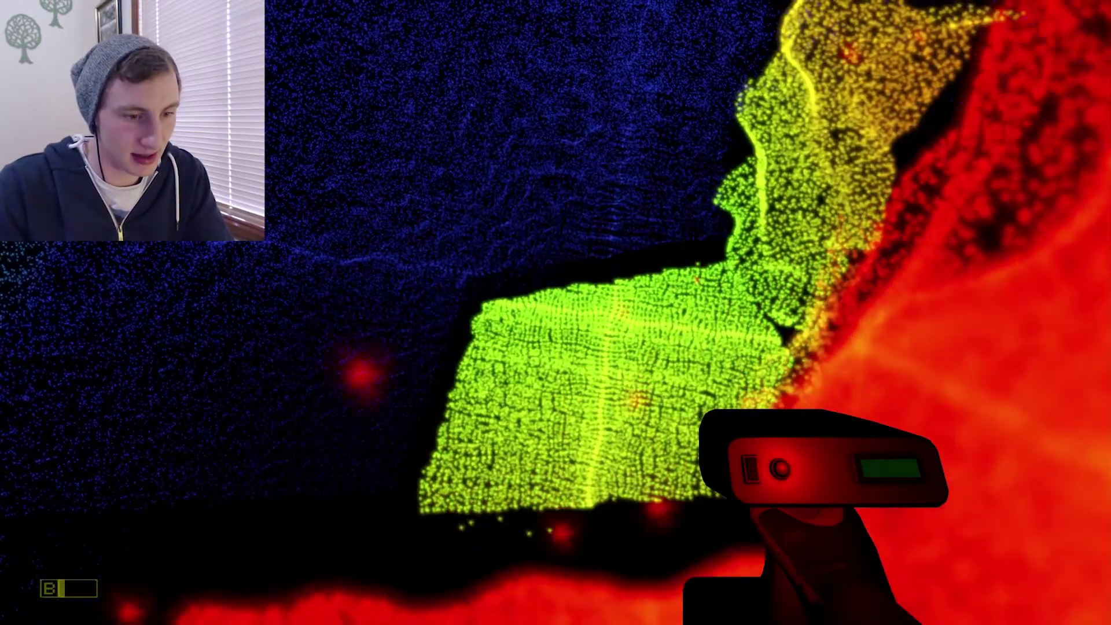
{"action": "left_click_drag", "start_coordinate": [556, 313], "coordinate": [347, 313]}
{"action": "left_click_drag", "start_coordinate": [555, 313], "coordinate": [695, 261]}
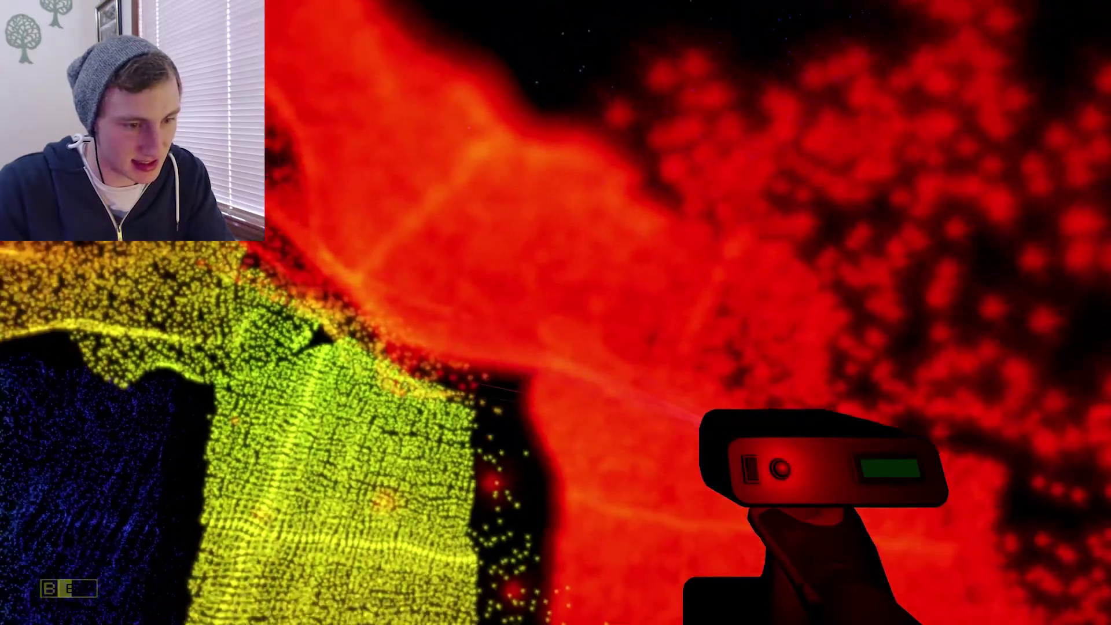
{"action": "left_click_drag", "start_coordinate": [555, 312], "coordinate": [729, 312]}
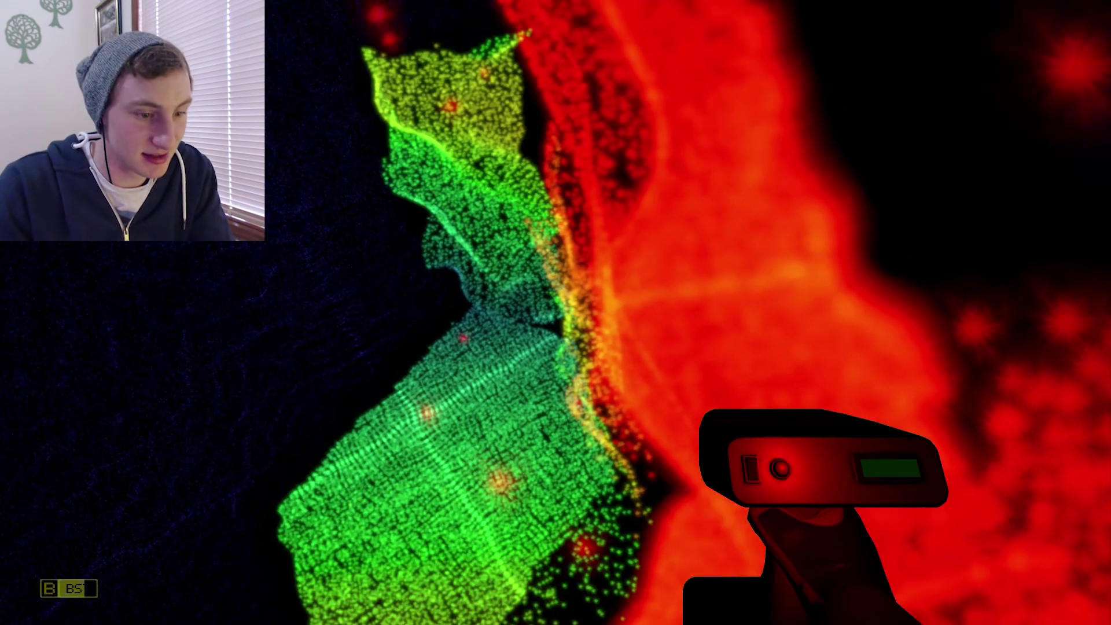
{"action": "left_click_drag", "start_coordinate": [556, 313], "coordinate": [486, 329]}
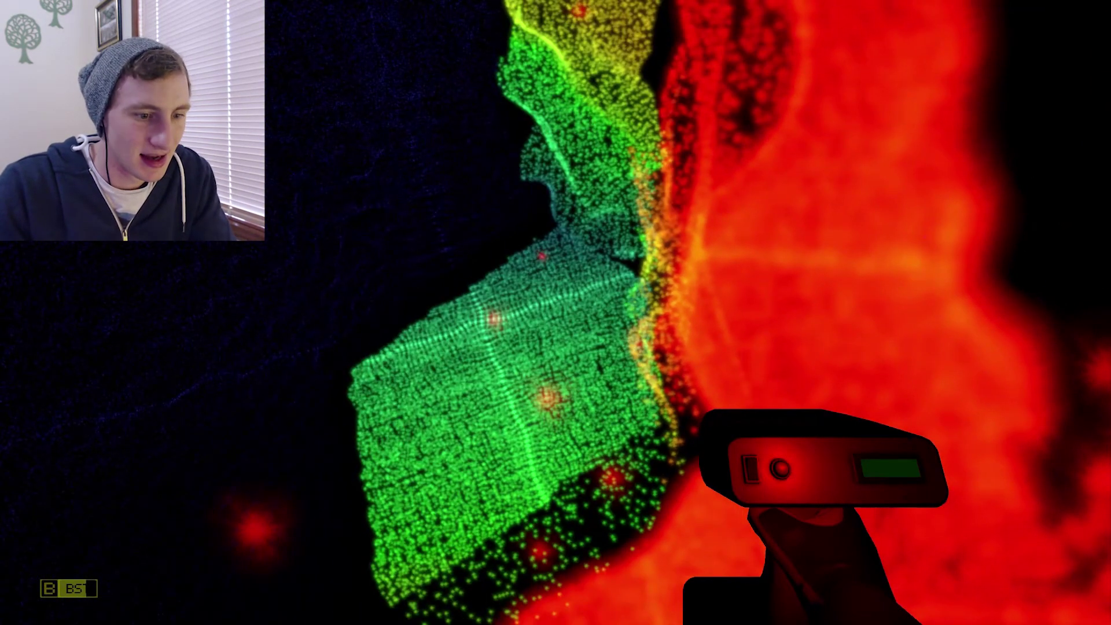
{"action": "left_click_drag", "start_coordinate": [556, 312], "coordinate": [486, 295]}
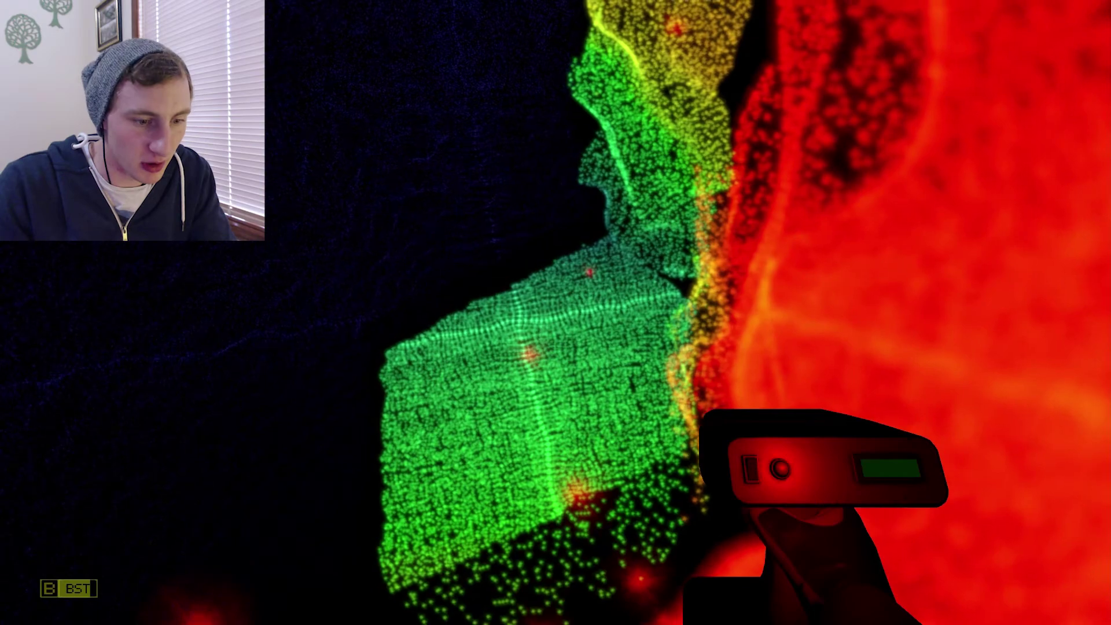
Step: Step onto the scanned ledge and scan the nearby walls and blue area
{"action": "key", "text": "w"}
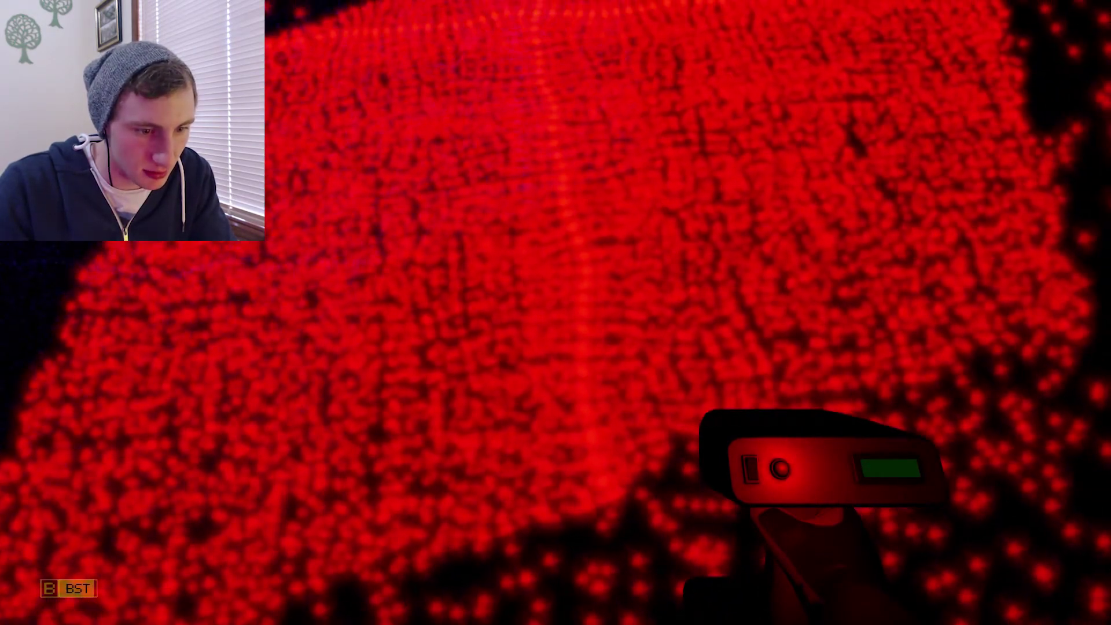
{"action": "left_click_drag", "start_coordinate": [555, 312], "coordinate": [469, 313]}
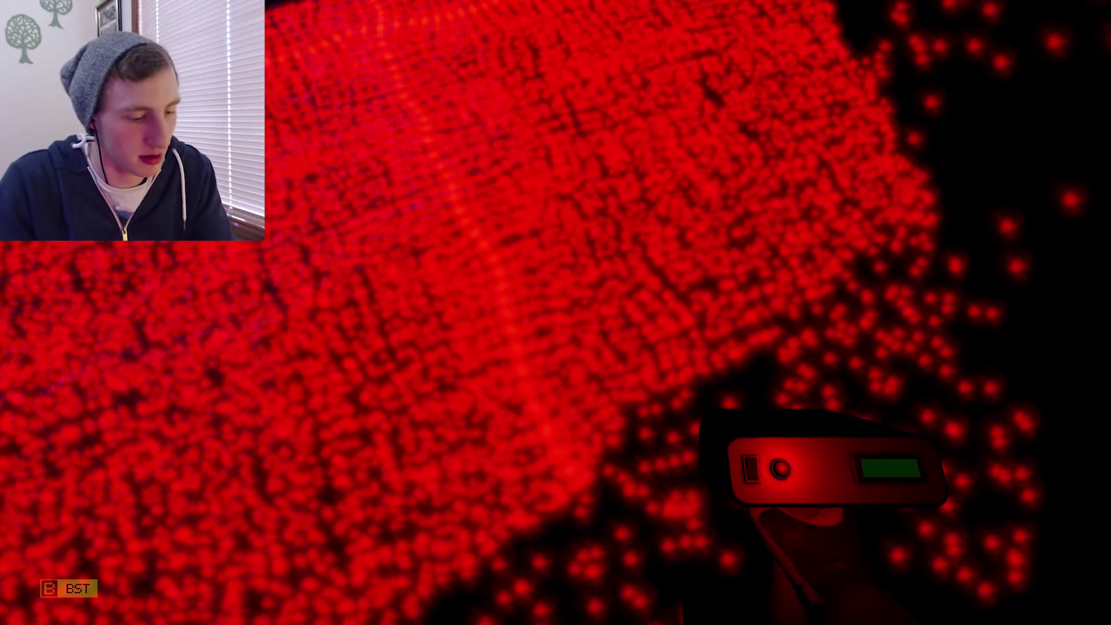
{"action": "left_click_drag", "start_coordinate": [556, 313], "coordinate": [347, 313]}
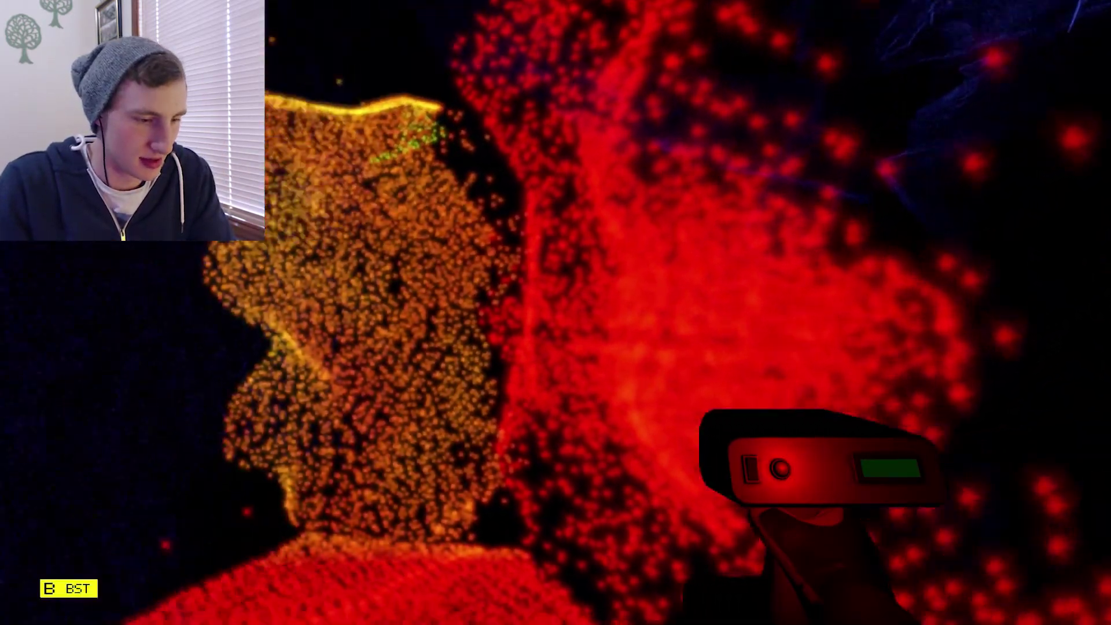
{"action": "left_click", "coordinate": [555, 312]}
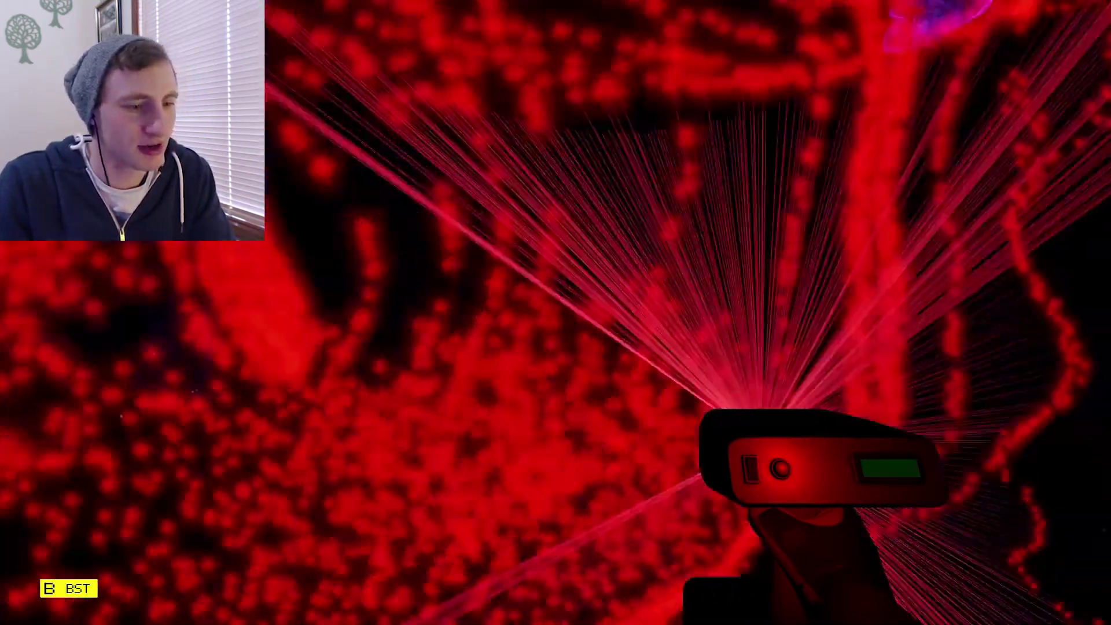
{"action": "left_click_drag", "start_coordinate": [555, 312], "coordinate": [695, 312]}
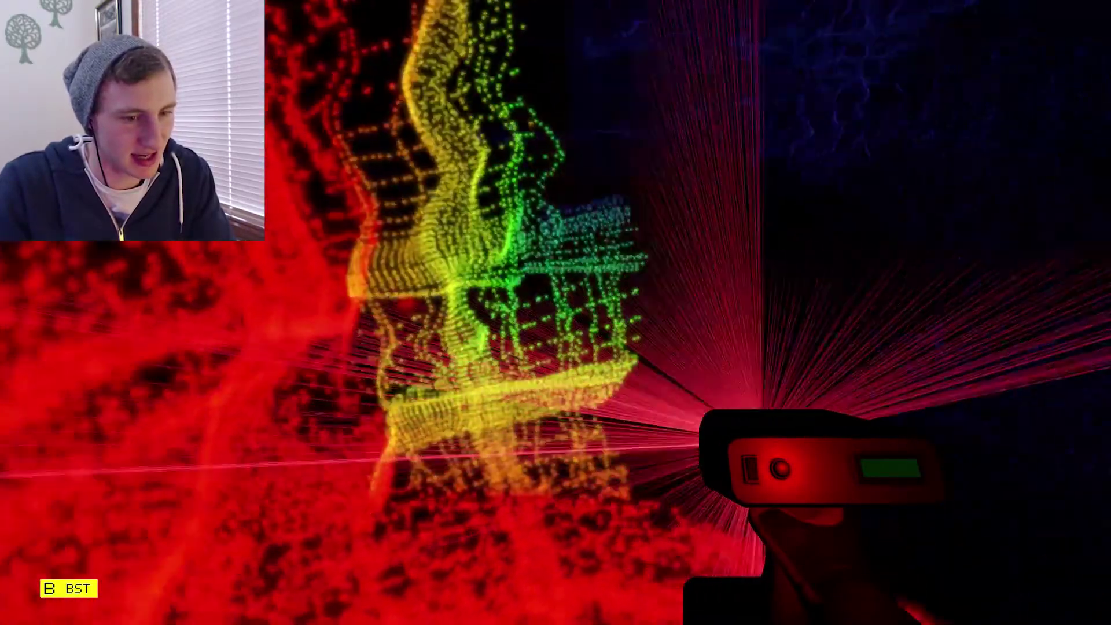
{"action": "left_click_drag", "start_coordinate": [555, 313], "coordinate": [486, 313]}
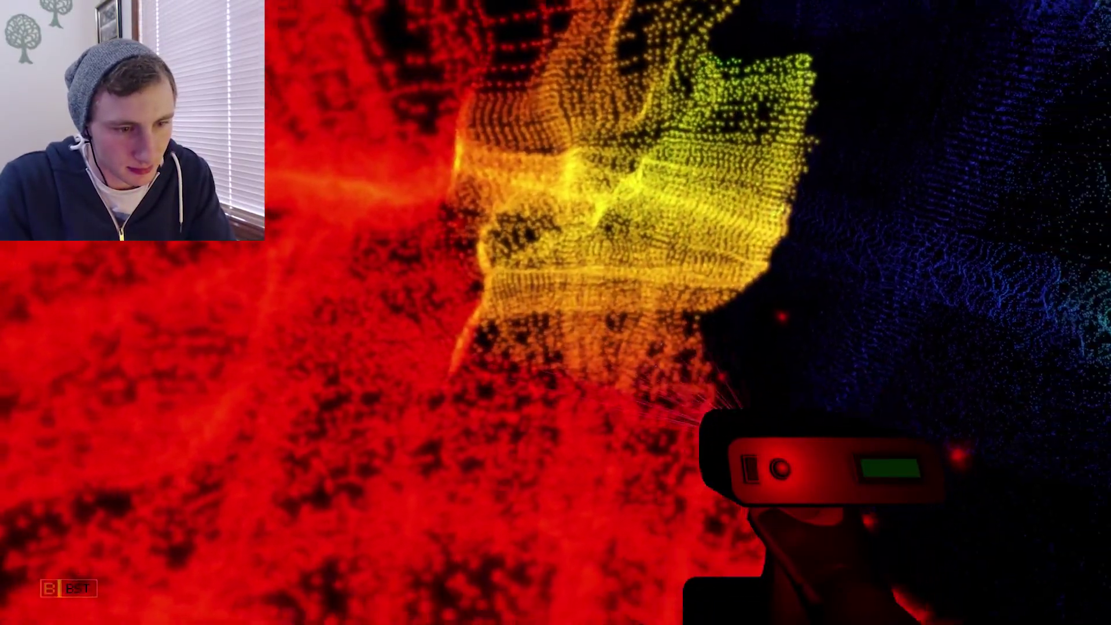
{"action": "left_click", "coordinate": [555, 313]}
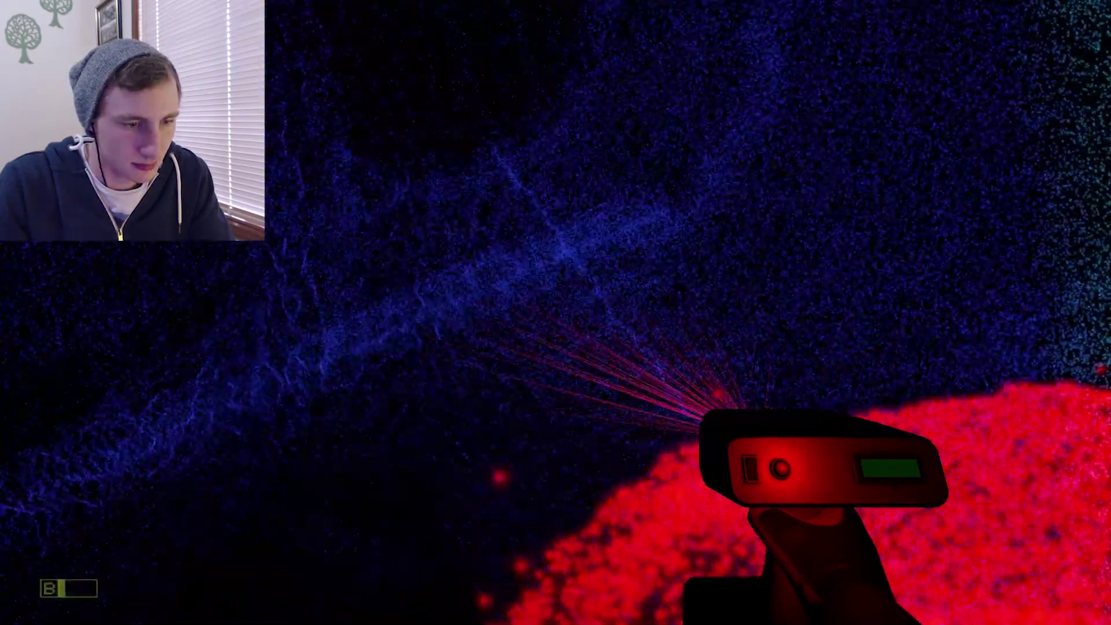
Step: Scan the colourful rock, upper ledge, cave floor and passage walls ahead
{"action": "left_click_drag", "start_coordinate": [556, 313], "coordinate": [347, 312]}
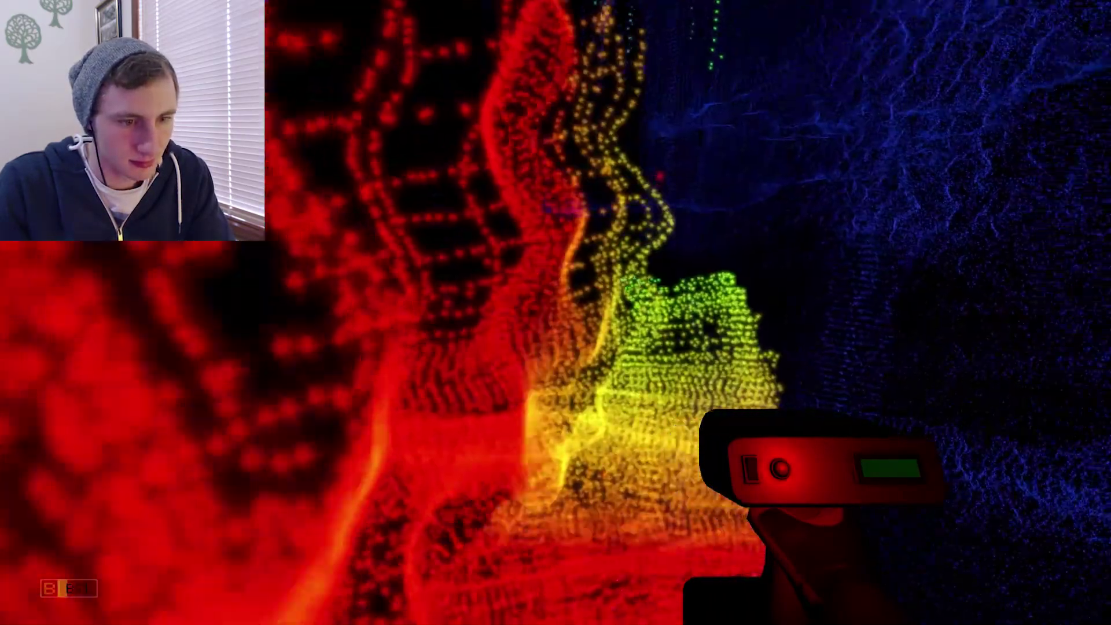
{"action": "left_click_drag", "start_coordinate": [556, 312], "coordinate": [434, 313]}
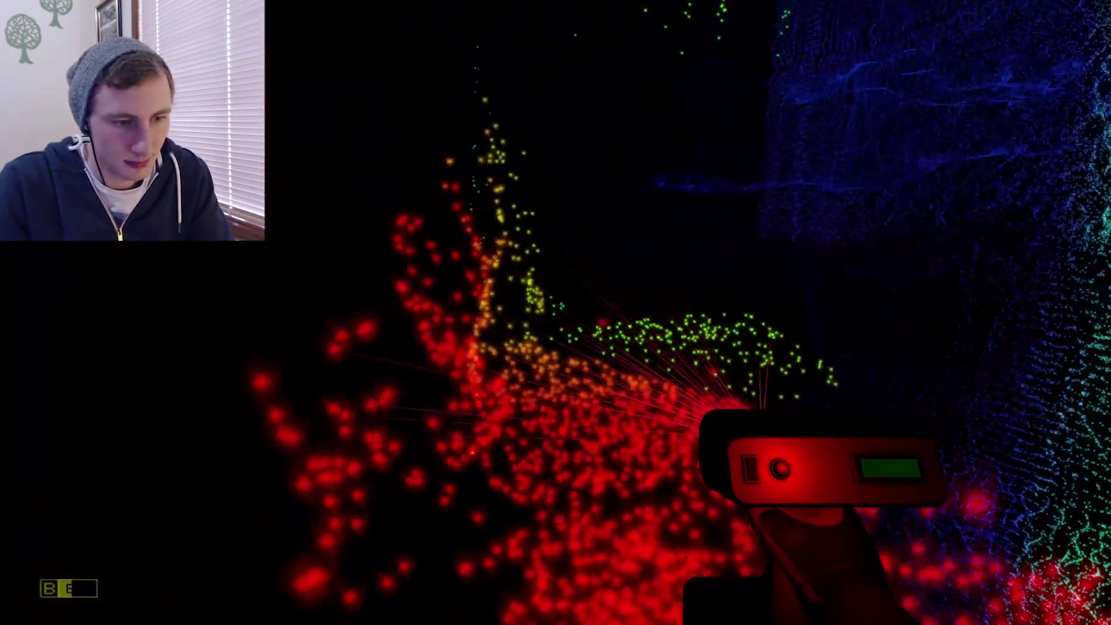
{"action": "left_click_drag", "start_coordinate": [555, 312], "coordinate": [434, 313]}
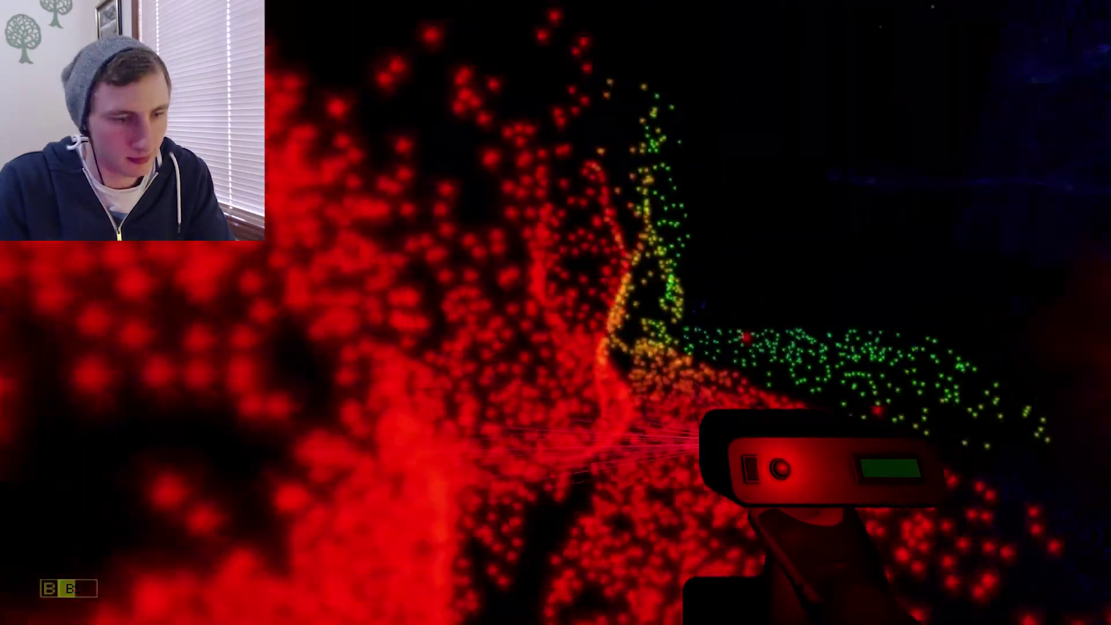
{"action": "left_click_drag", "start_coordinate": [555, 313], "coordinate": [434, 260]}
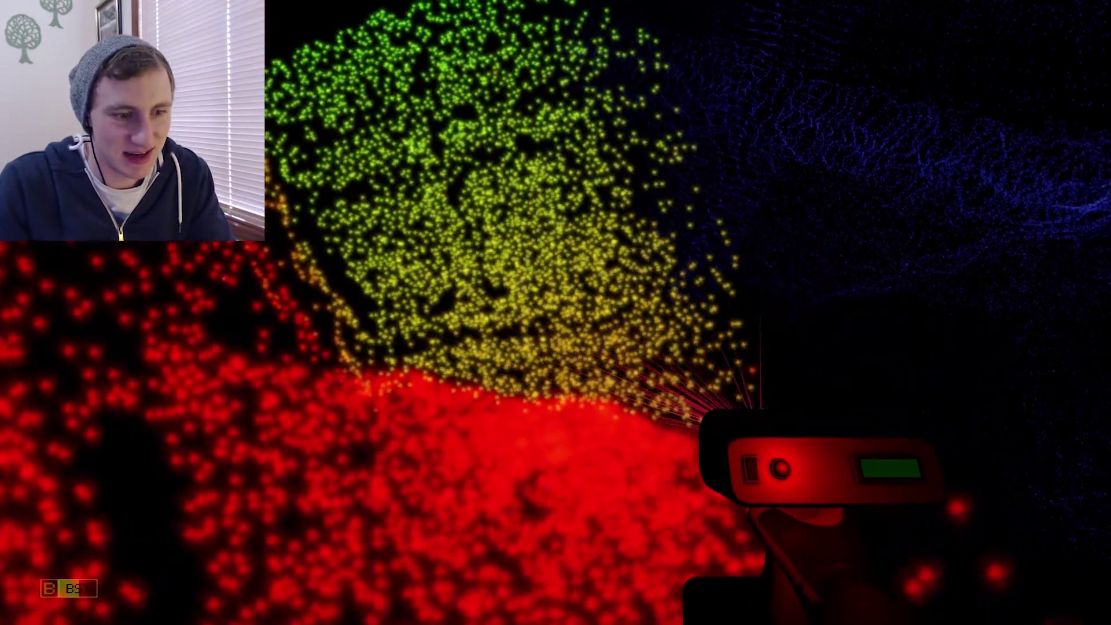
{"action": "left_click_drag", "start_coordinate": [556, 313], "coordinate": [435, 313]}
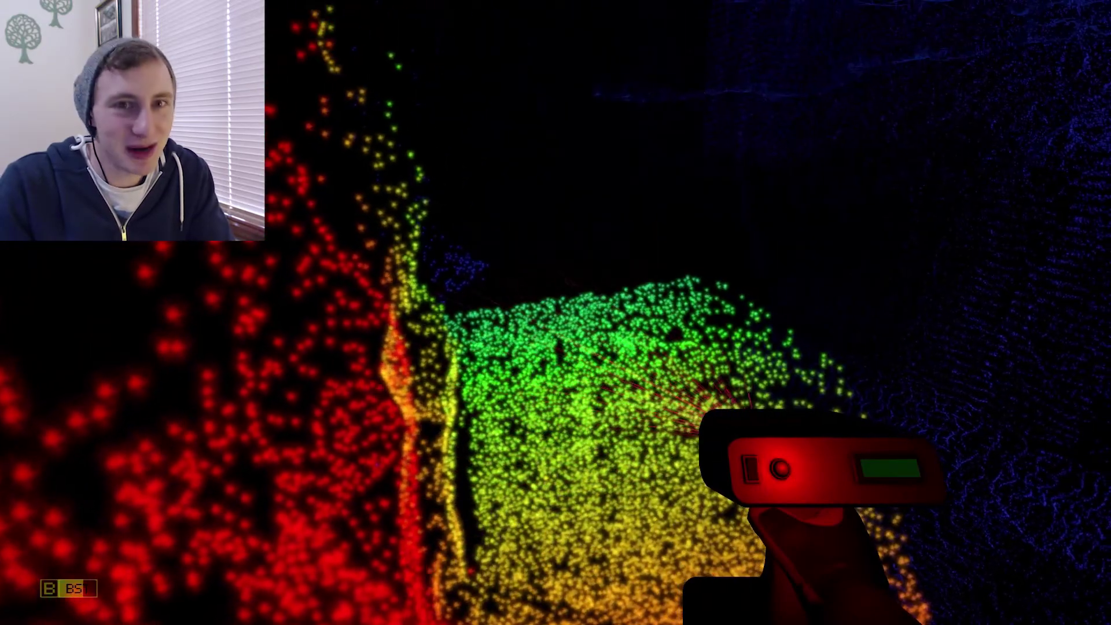
{"action": "left_click_drag", "start_coordinate": [555, 312], "coordinate": [434, 260]}
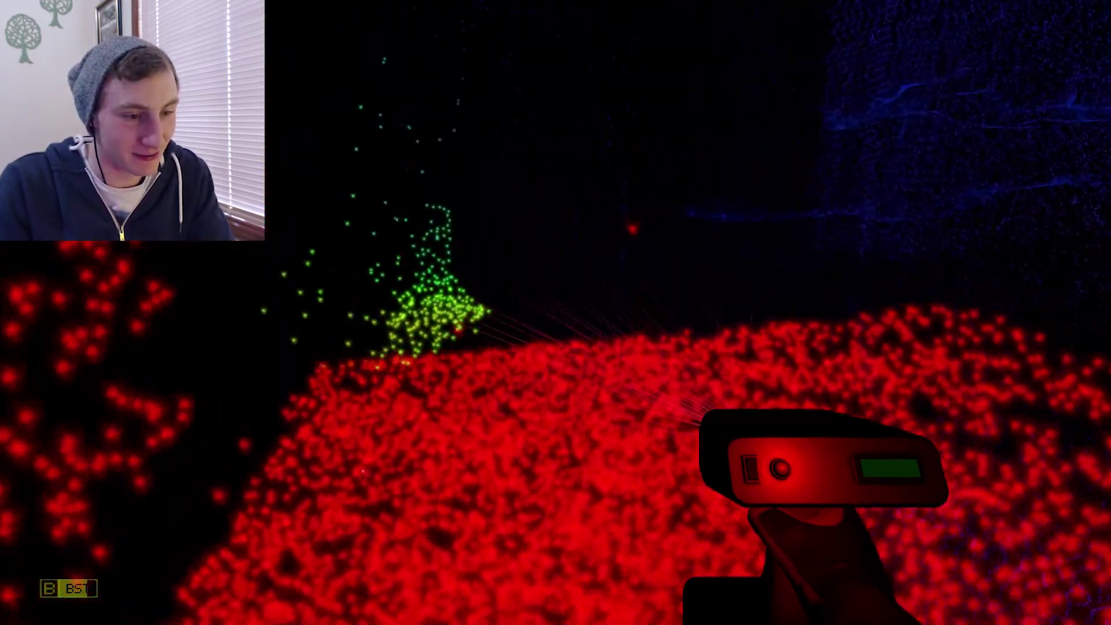
{"action": "left_click_drag", "start_coordinate": [555, 312], "coordinate": [433, 313]}
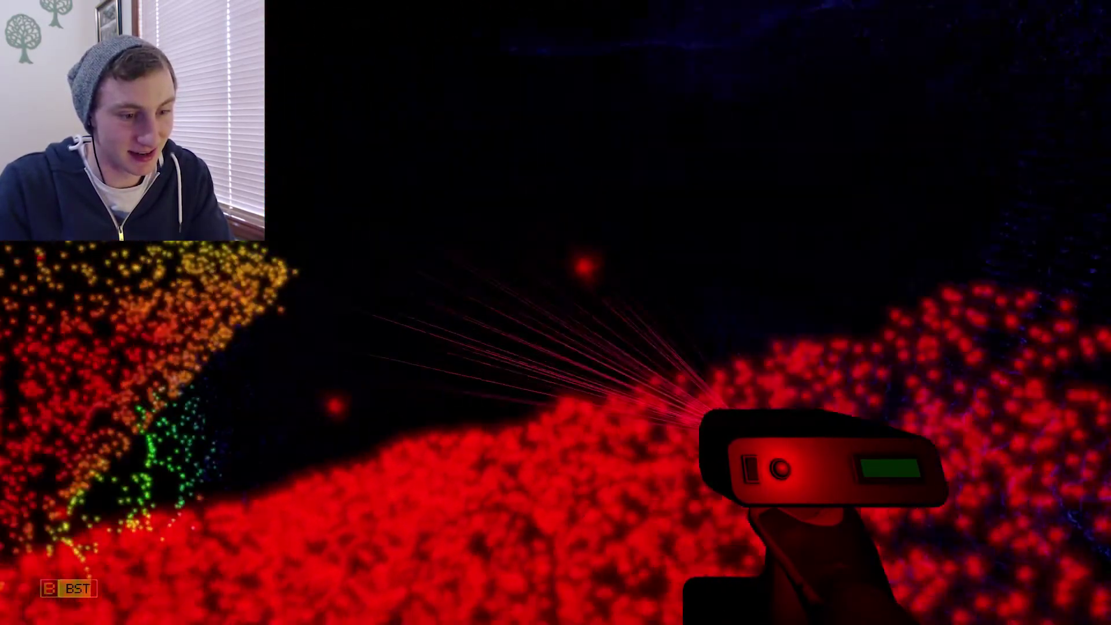
{"action": "left_click_drag", "start_coordinate": [555, 313], "coordinate": [434, 260]}
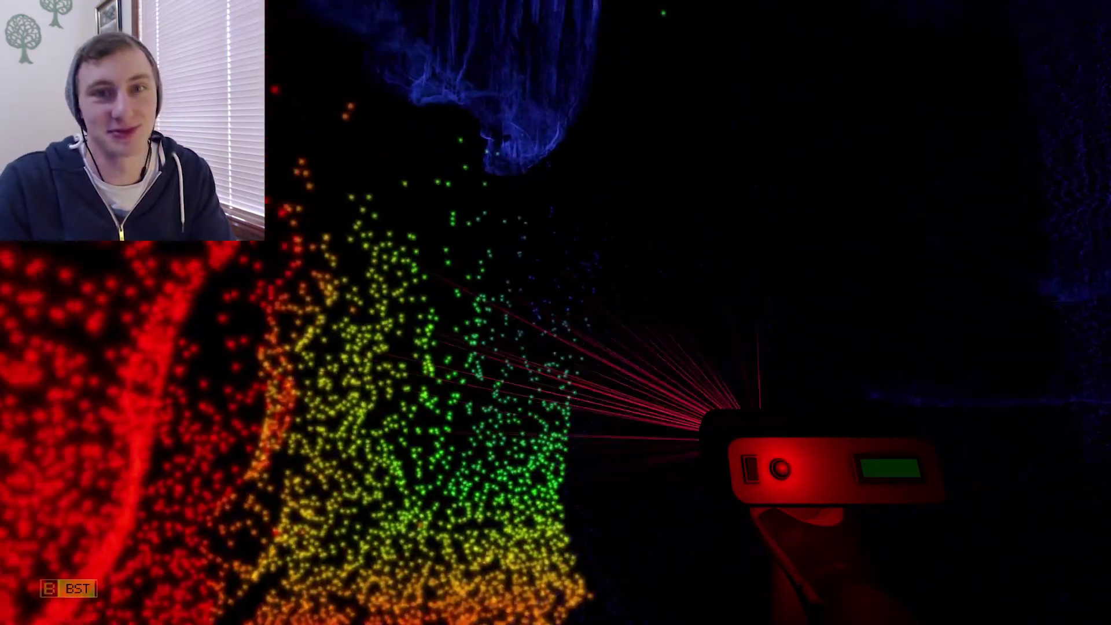
{"action": "left_click_drag", "start_coordinate": [556, 312], "coordinate": [434, 260]}
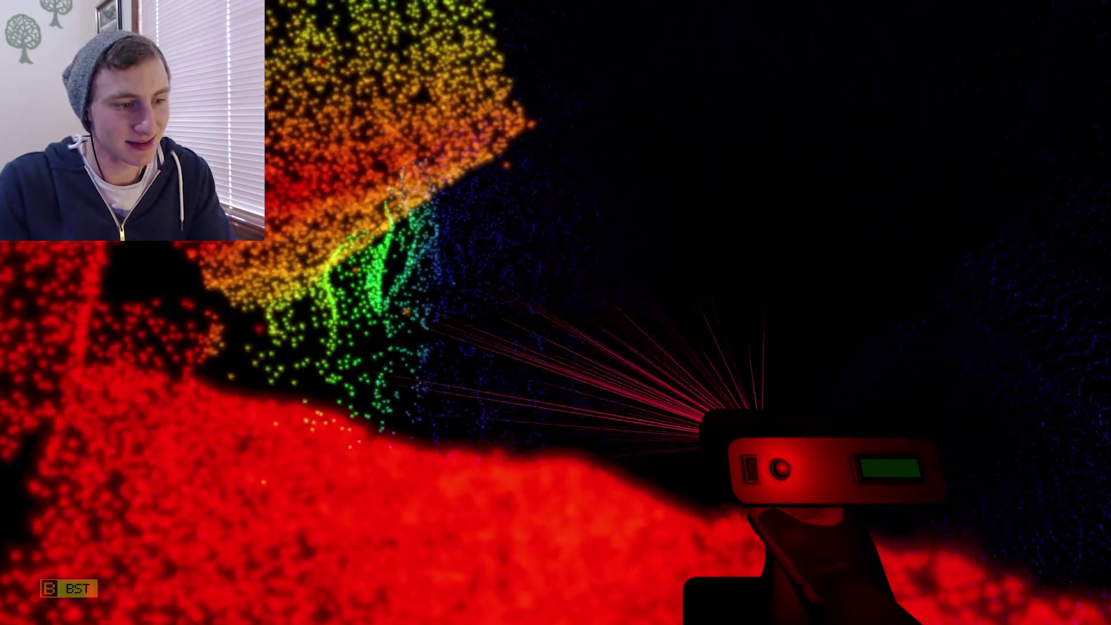
{"action": "left_click_drag", "start_coordinate": [555, 312], "coordinate": [434, 364]}
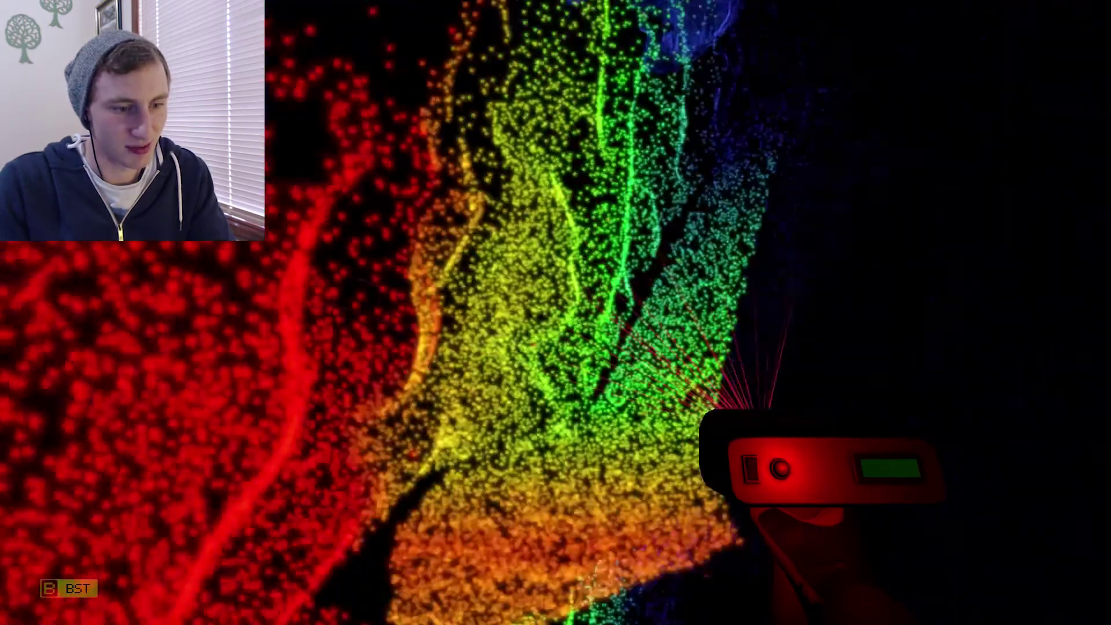
{"action": "left_click_drag", "start_coordinate": [556, 313], "coordinate": [434, 260]}
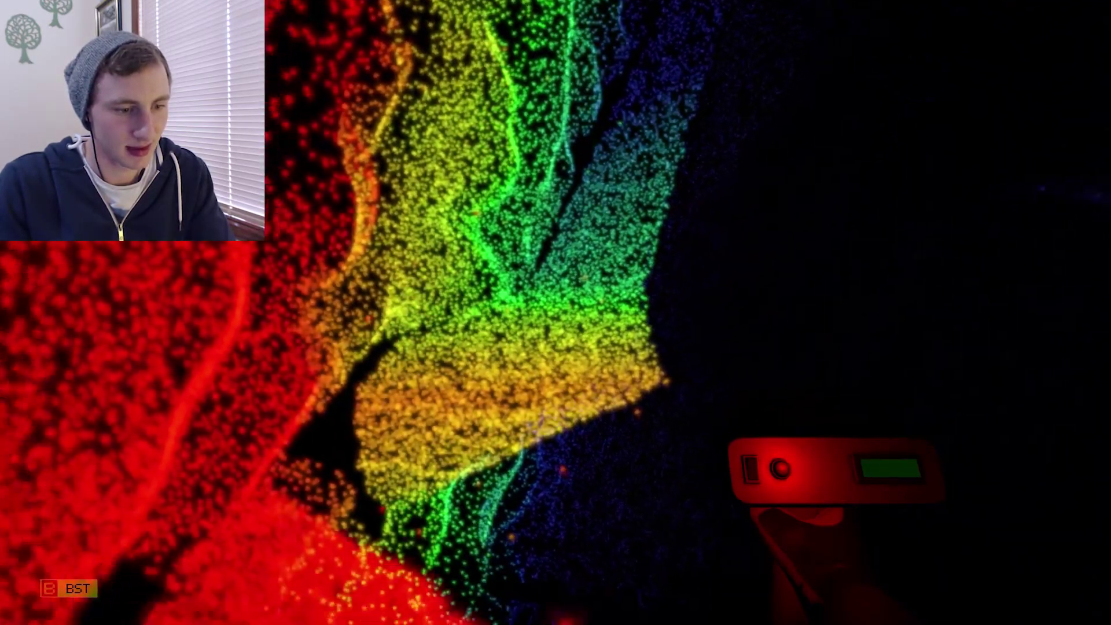
{"action": "left_click_drag", "start_coordinate": [555, 313], "coordinate": [434, 261]}
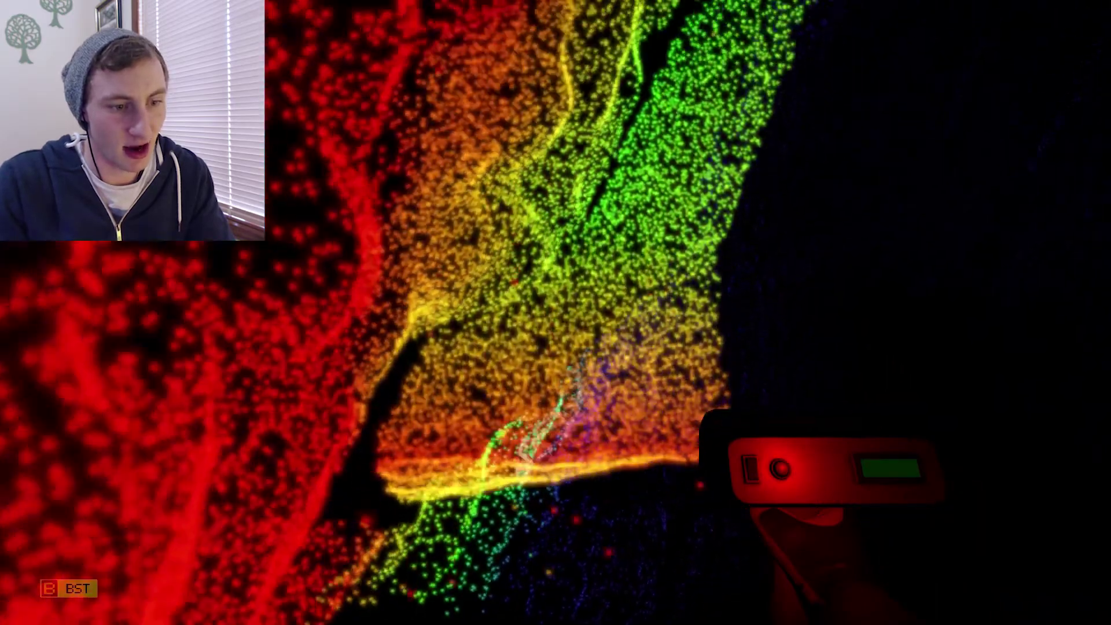
{"action": "left_click_drag", "start_coordinate": [556, 313], "coordinate": [435, 312]}
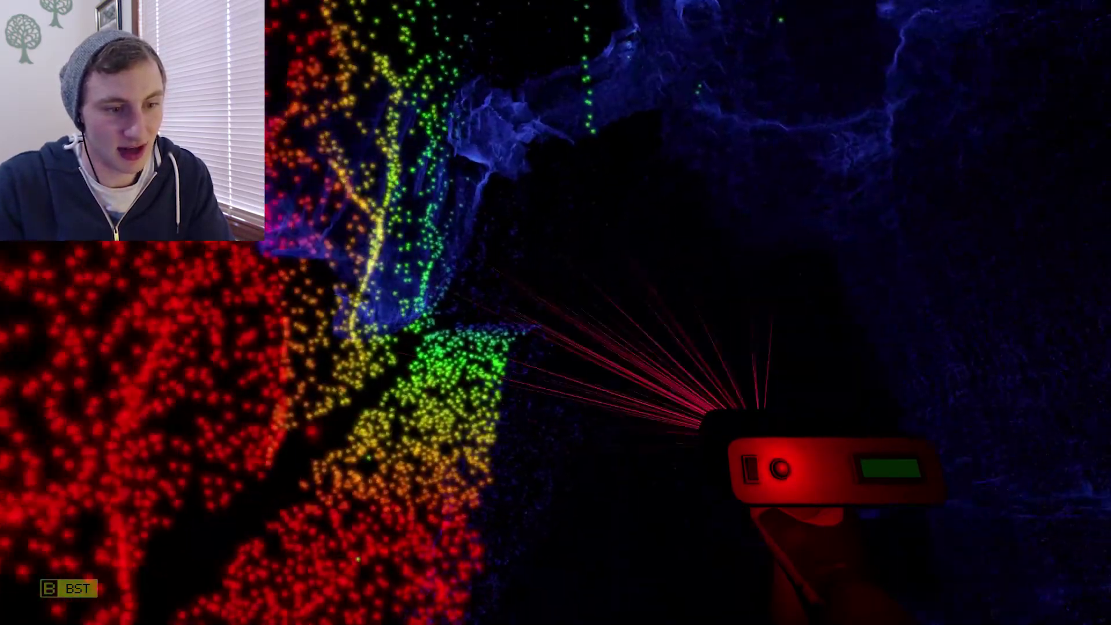
Step: Walk through the passage, scanning the point columns, rock ledge and cave wall
{"action": "key", "text": "w"}
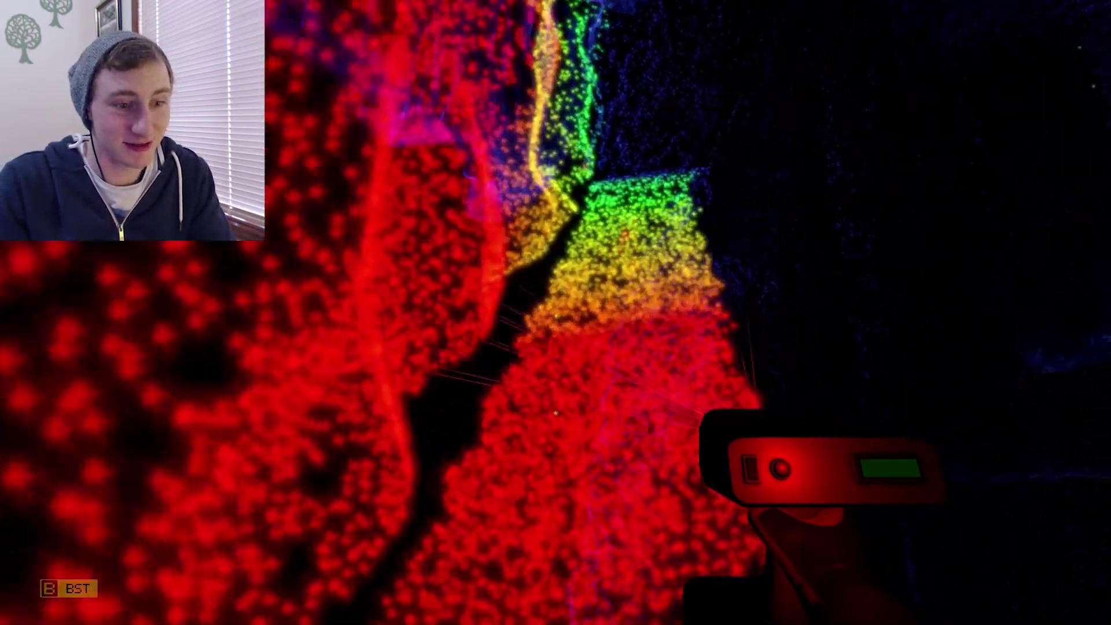
{"action": "key", "text": "w"}
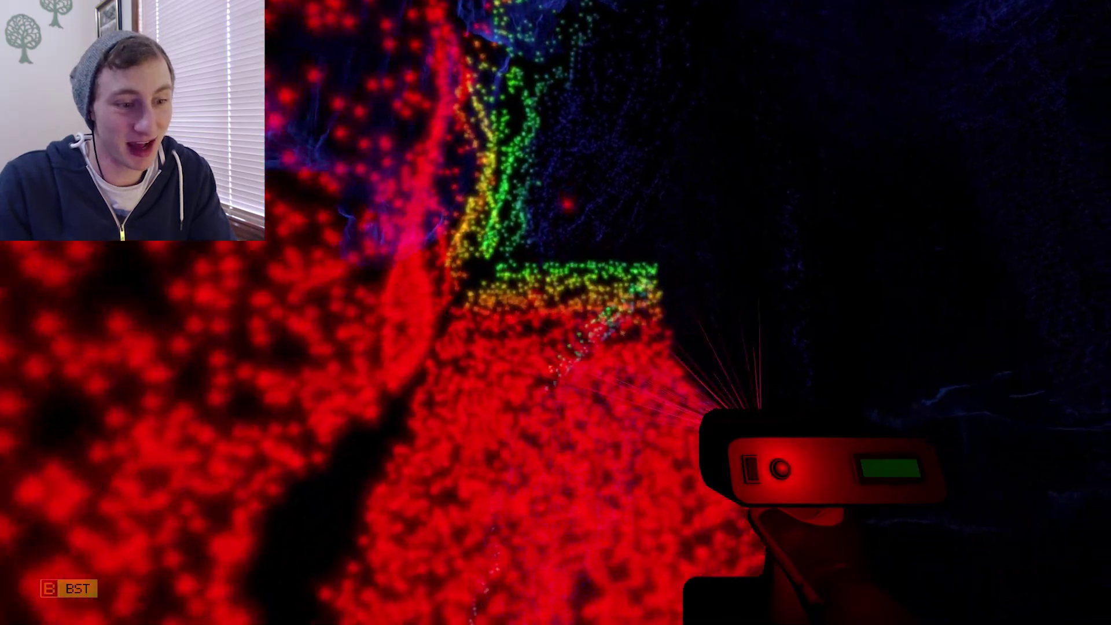
{"action": "key", "text": "w"}
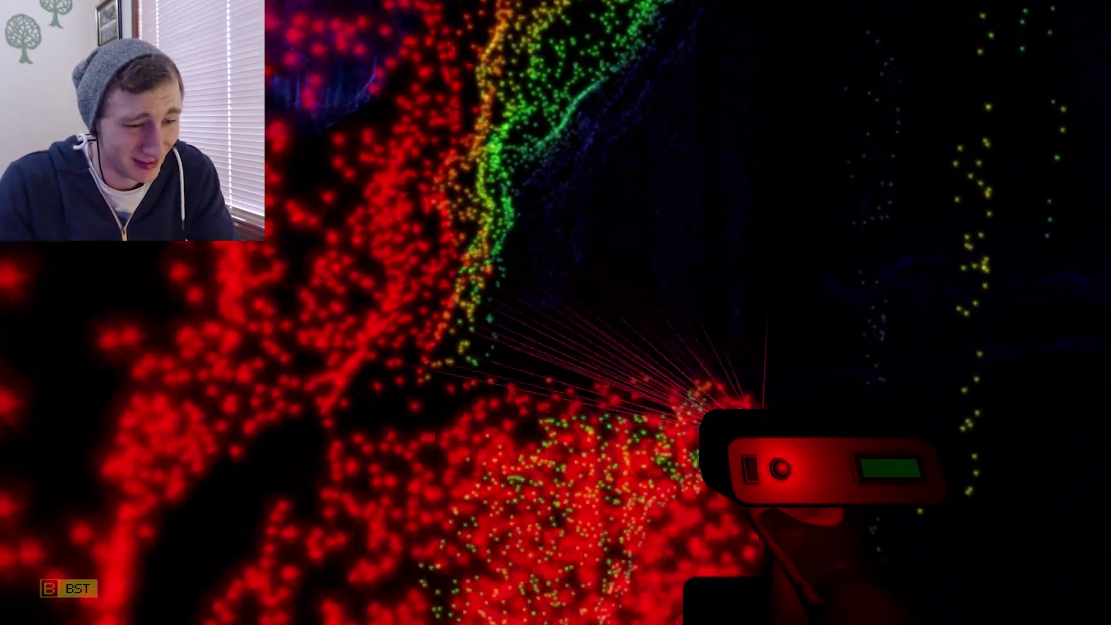
{"action": "key", "text": "w"}
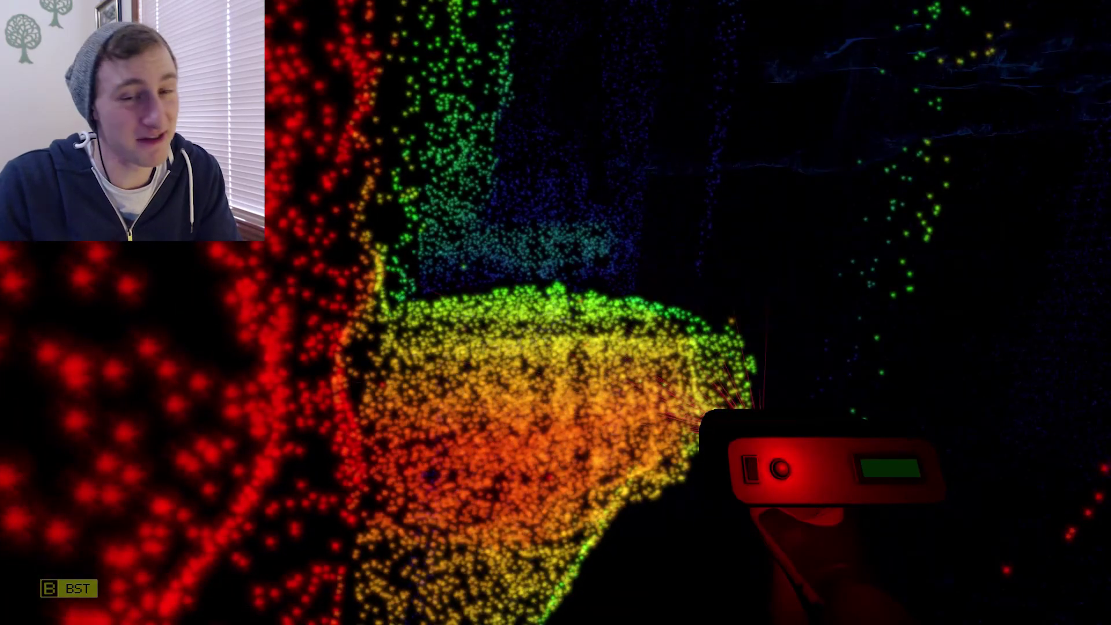
{"action": "left_click_drag", "start_coordinate": [556, 313], "coordinate": [348, 313]}
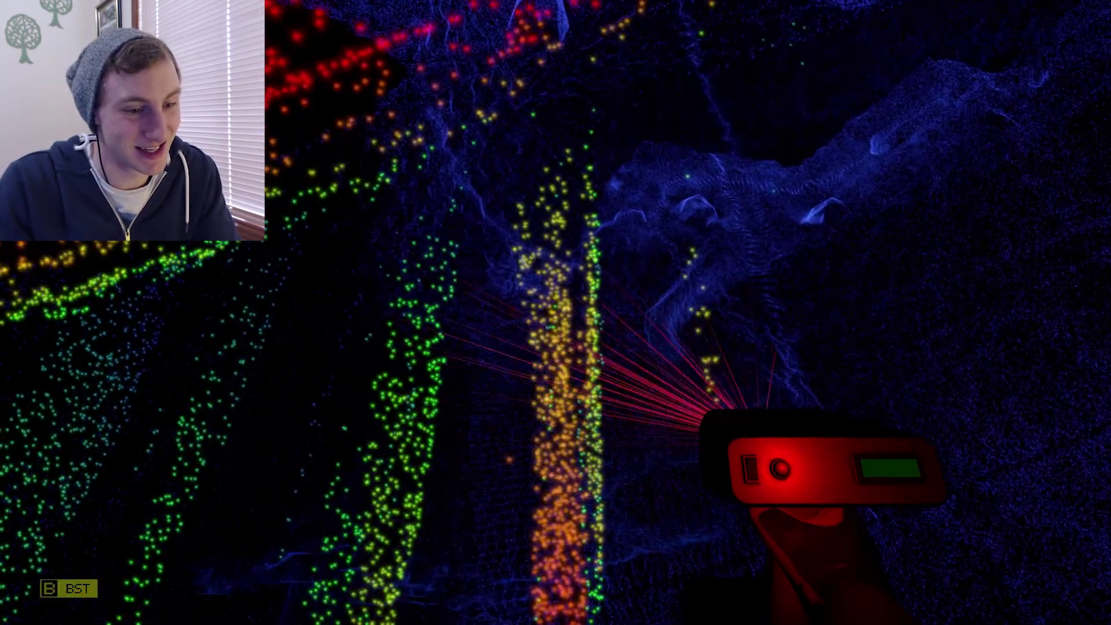
{"action": "left_click_drag", "start_coordinate": [555, 313], "coordinate": [746, 312]}
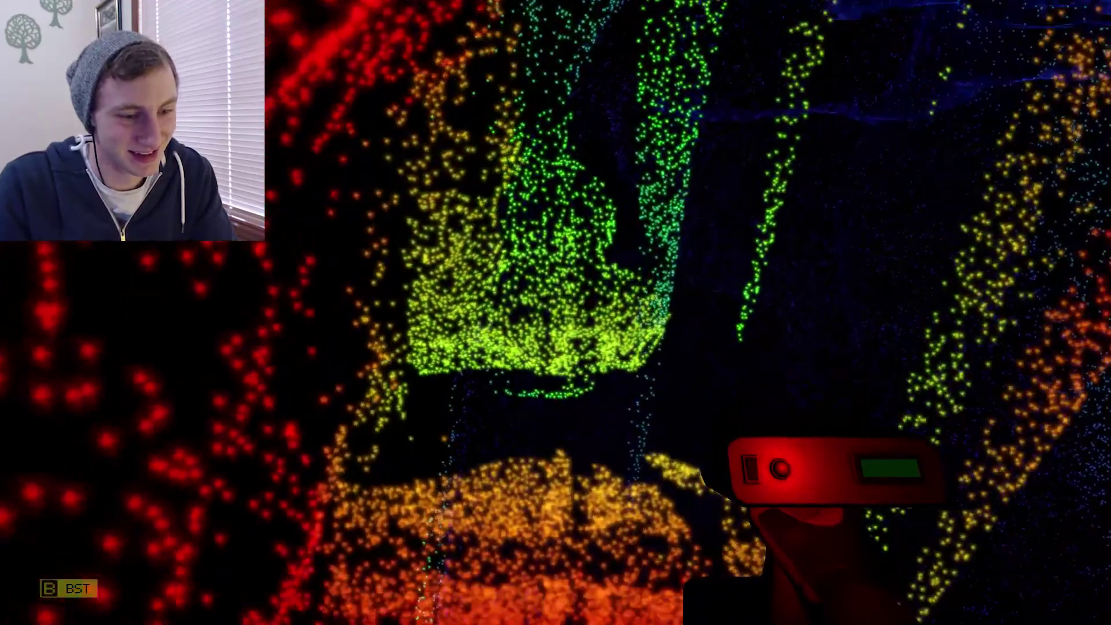
{"action": "left_click_drag", "start_coordinate": [555, 312], "coordinate": [434, 313]}
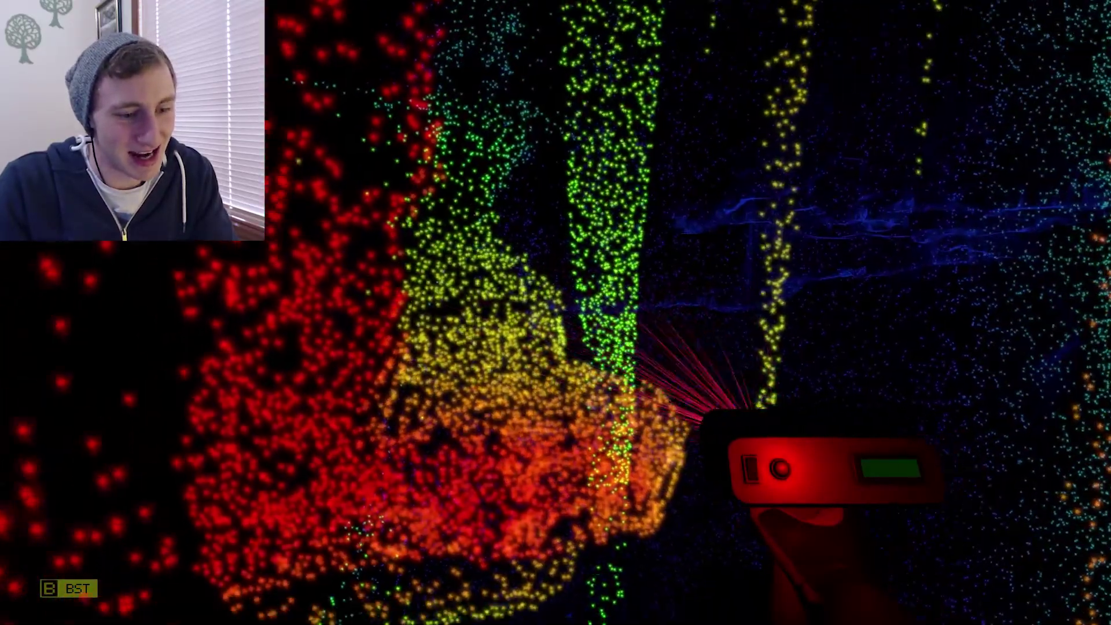
{"action": "key", "text": "w"}
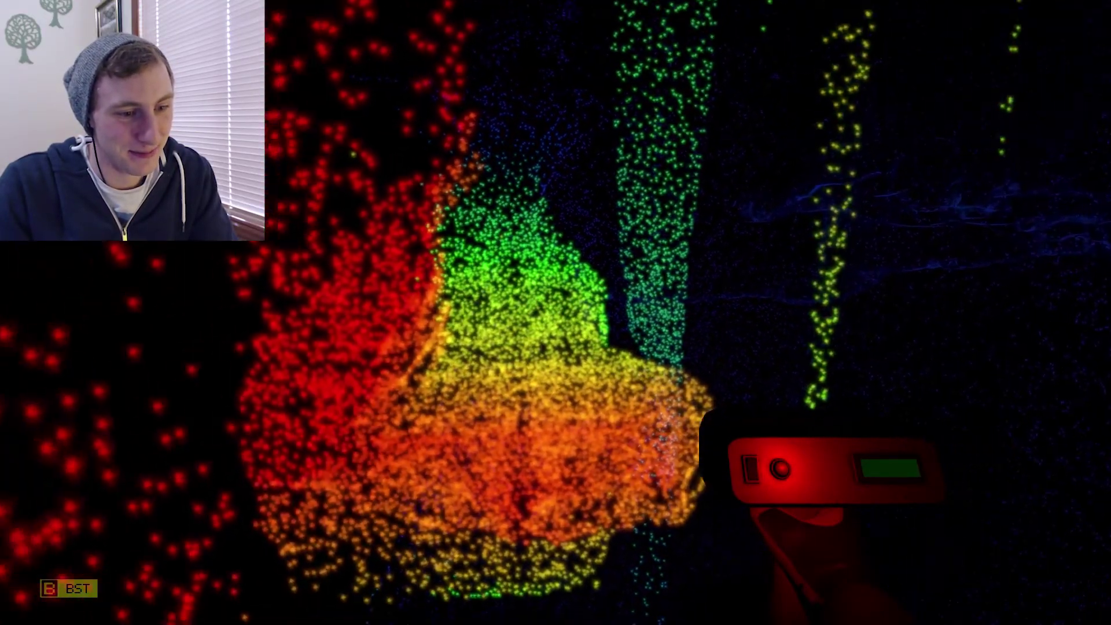
{"action": "left_click_drag", "start_coordinate": [555, 313], "coordinate": [695, 261]}
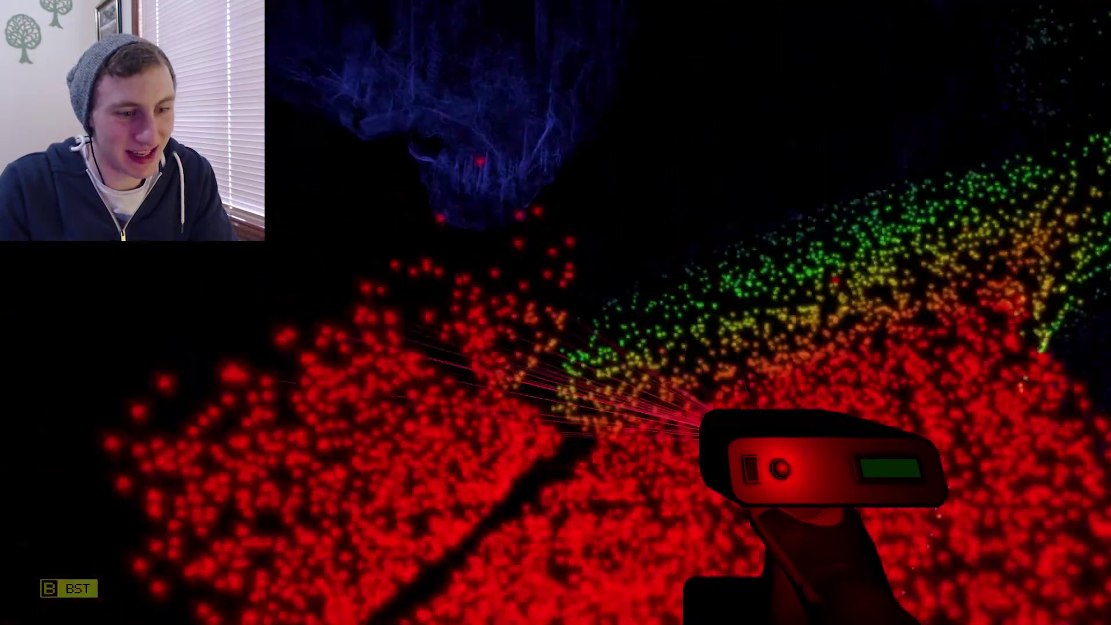
{"action": "left_click_drag", "start_coordinate": [555, 313], "coordinate": [694, 365]}
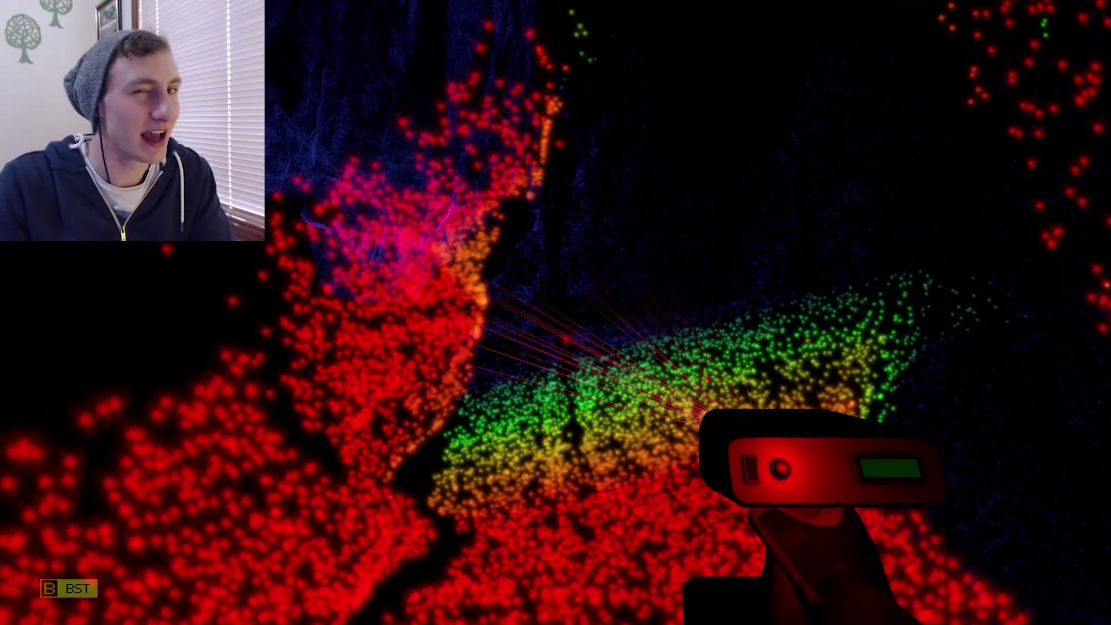
{"action": "key", "text": "w"}
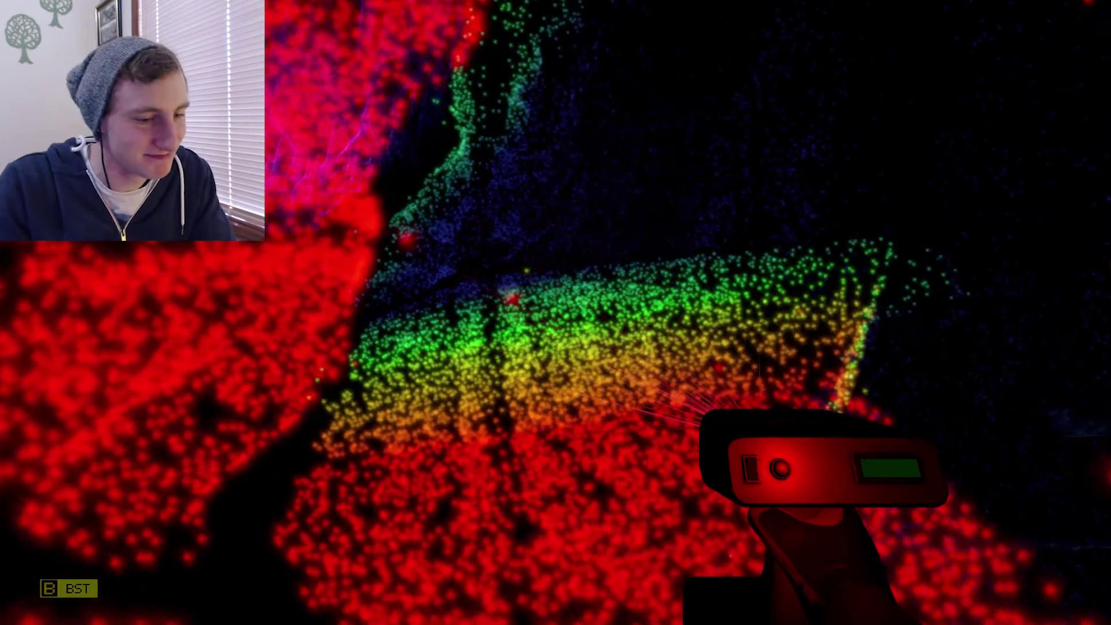
Step: Turn left toward the large red cave wall
{"action": "left_click_drag", "start_coordinate": [556, 312], "coordinate": [434, 313]}
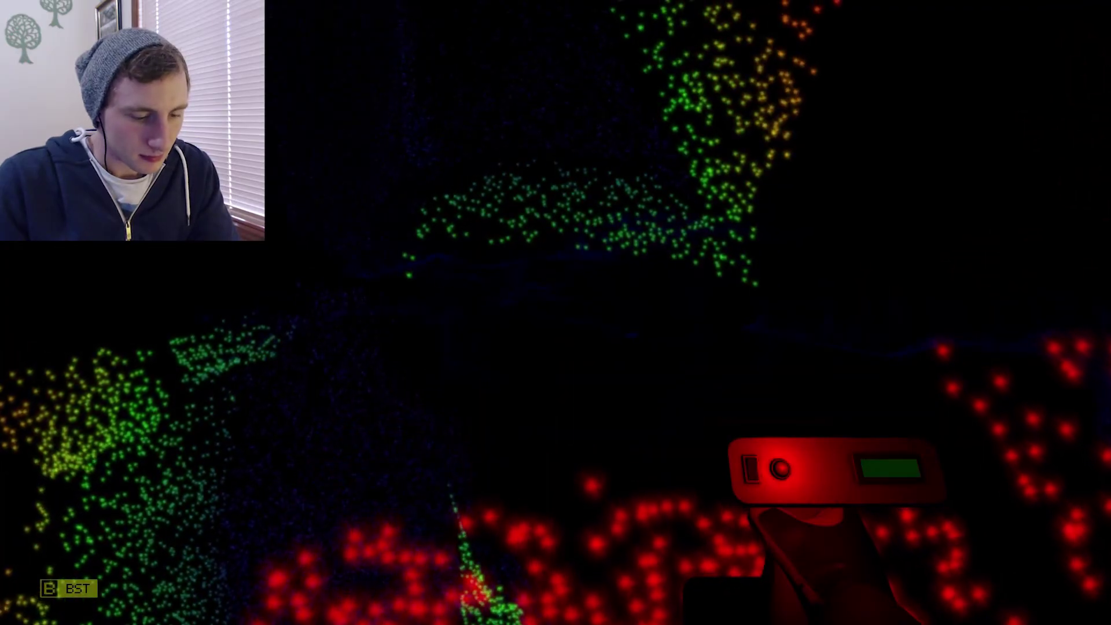
Step: Scan the rock face, the floor and the tall opening ahead
{"action": "left_click_drag", "start_coordinate": [556, 312], "coordinate": [555, 313]}
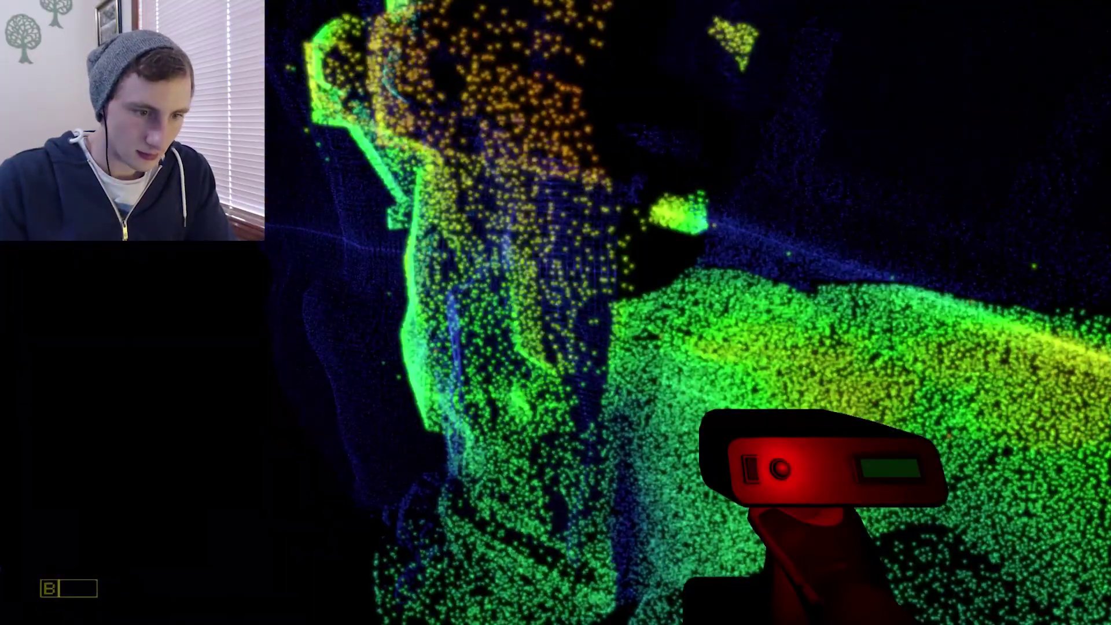
{"action": "left_click_drag", "start_coordinate": [556, 313], "coordinate": [555, 312]}
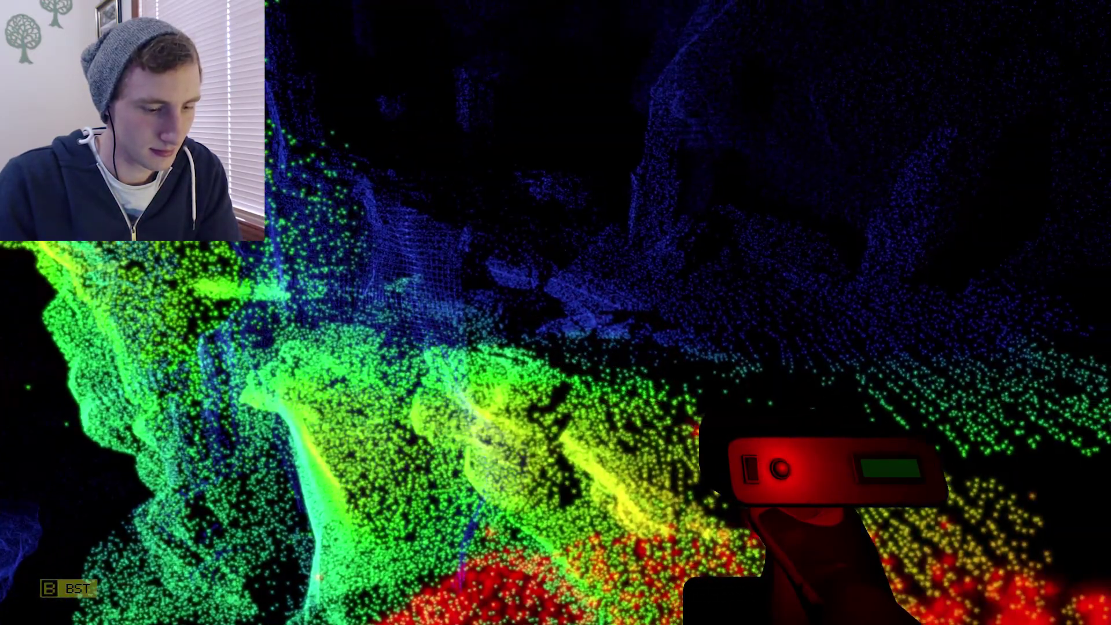
{"action": "left_click", "coordinate": [555, 313]}
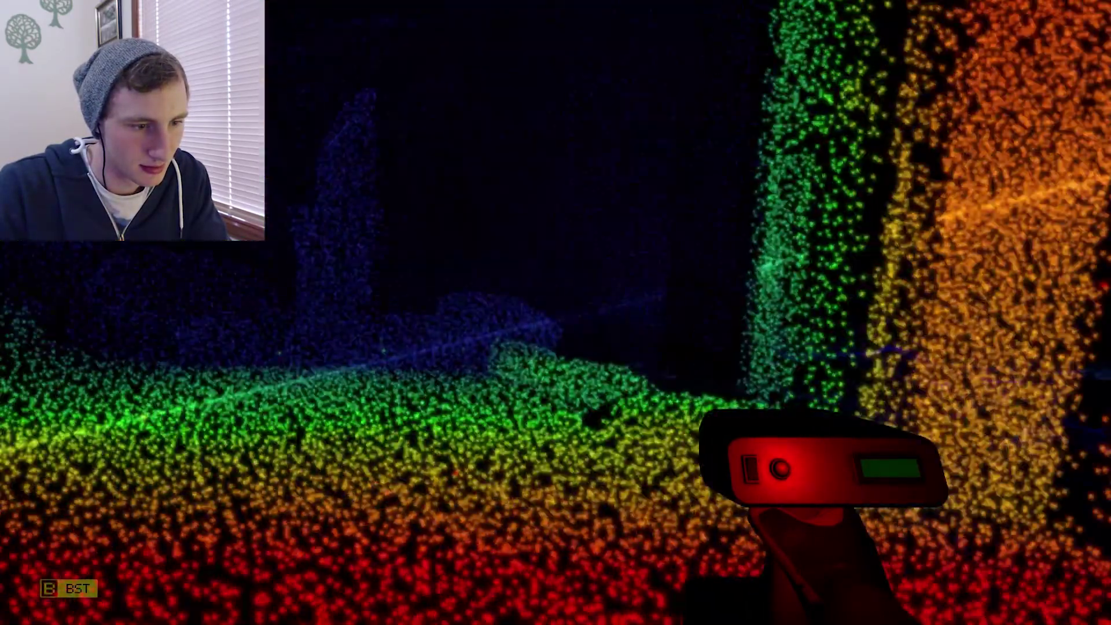
{"action": "left_click", "coordinate": [556, 312]}
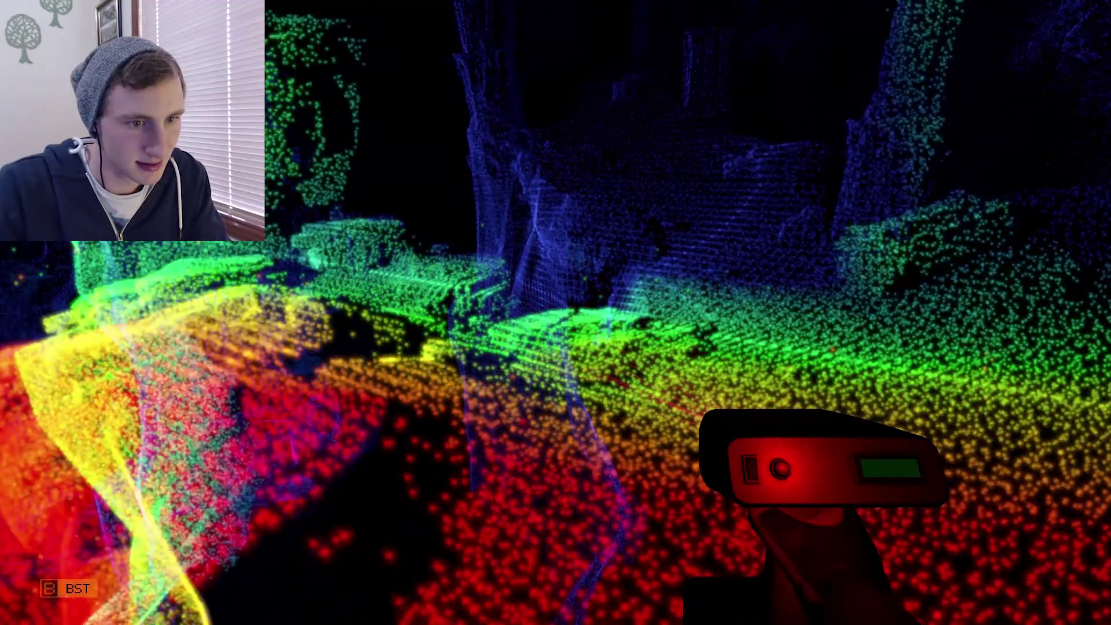
{"action": "left_click", "coordinate": [556, 313]}
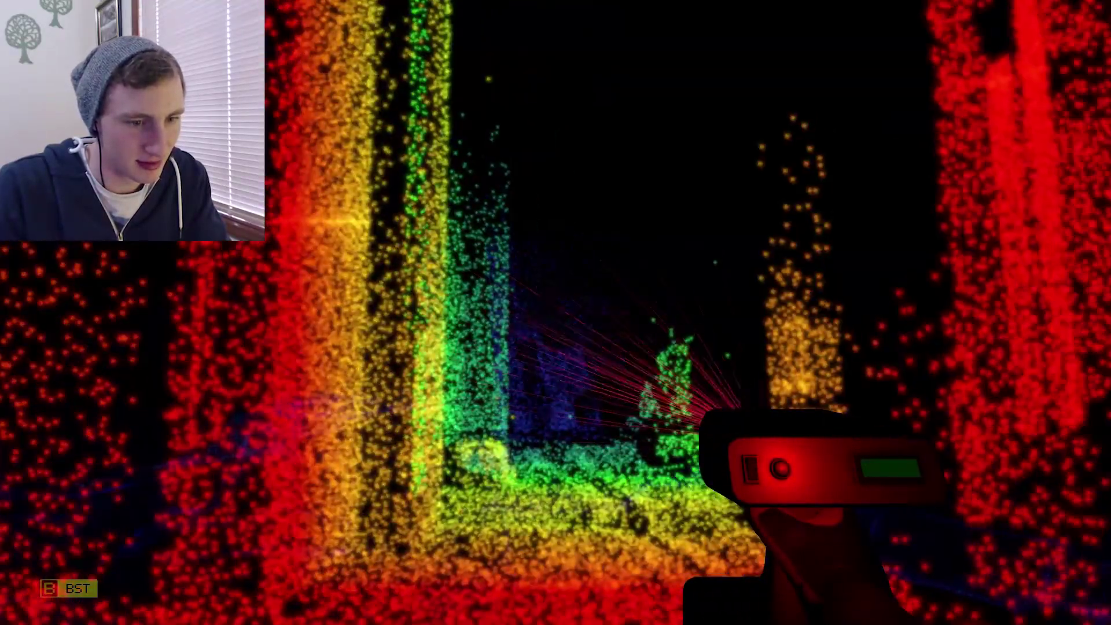
{"action": "left_click", "coordinate": [556, 312]}
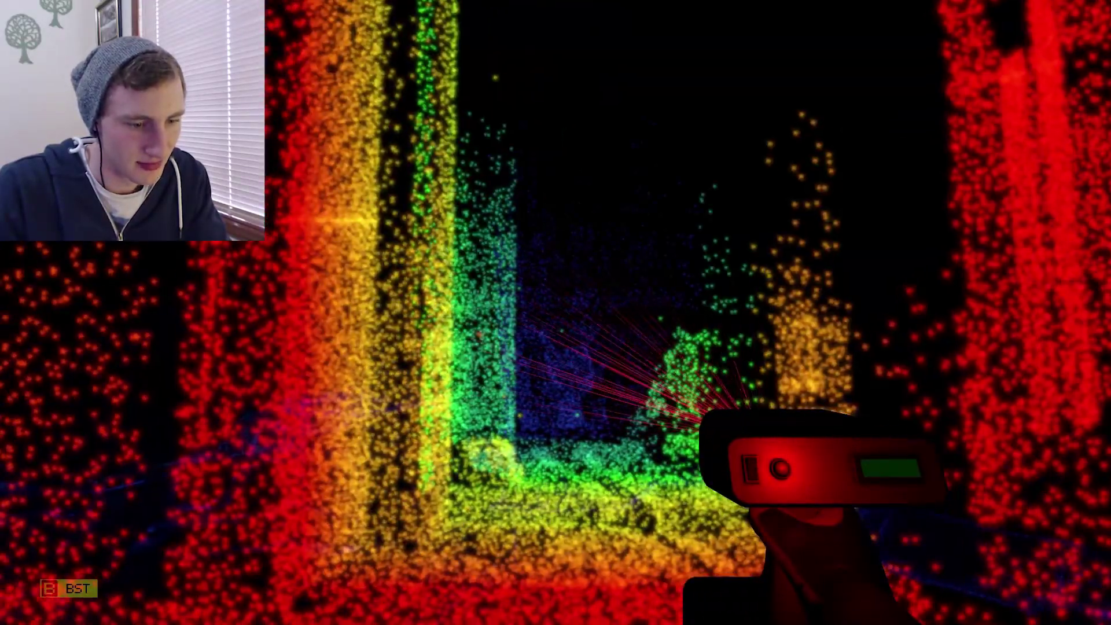
Step: Overwrite the 21% CHASM save slot with the current progress
{"action": "key", "text": "Escape"}
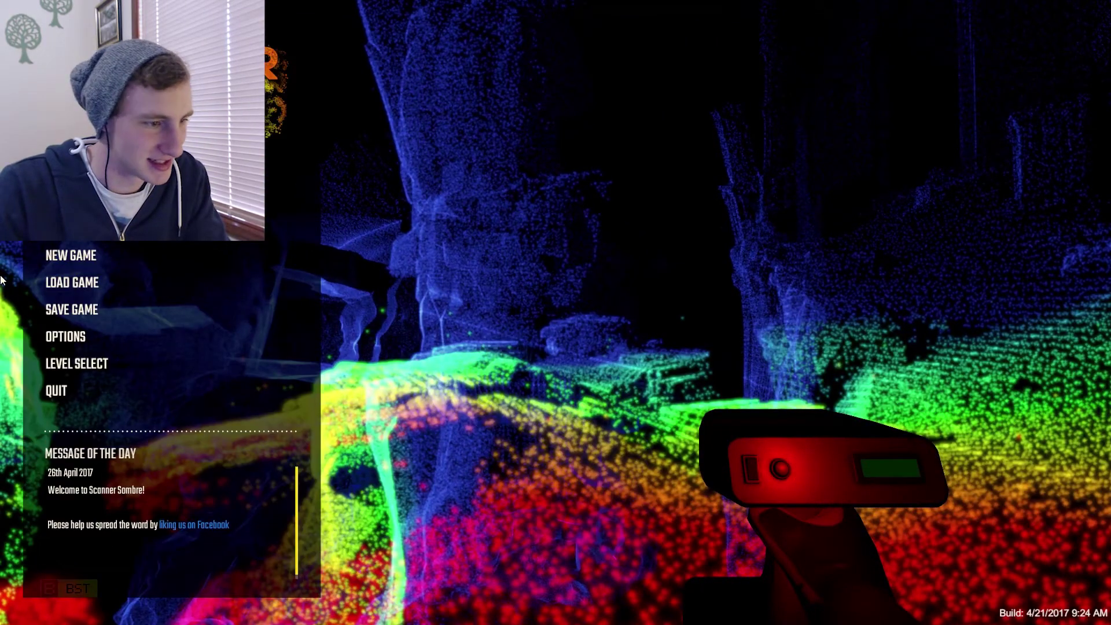
{"action": "left_click", "coordinate": [68, 310]}
{"action": "left_click", "coordinate": [77, 303]}
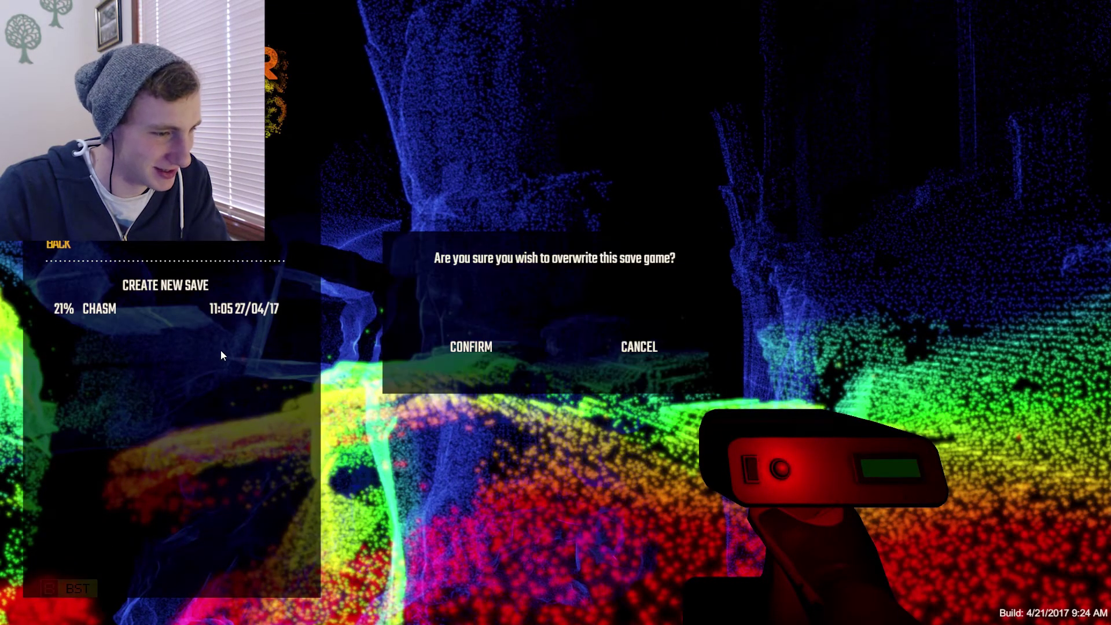
{"action": "left_click", "coordinate": [468, 347]}
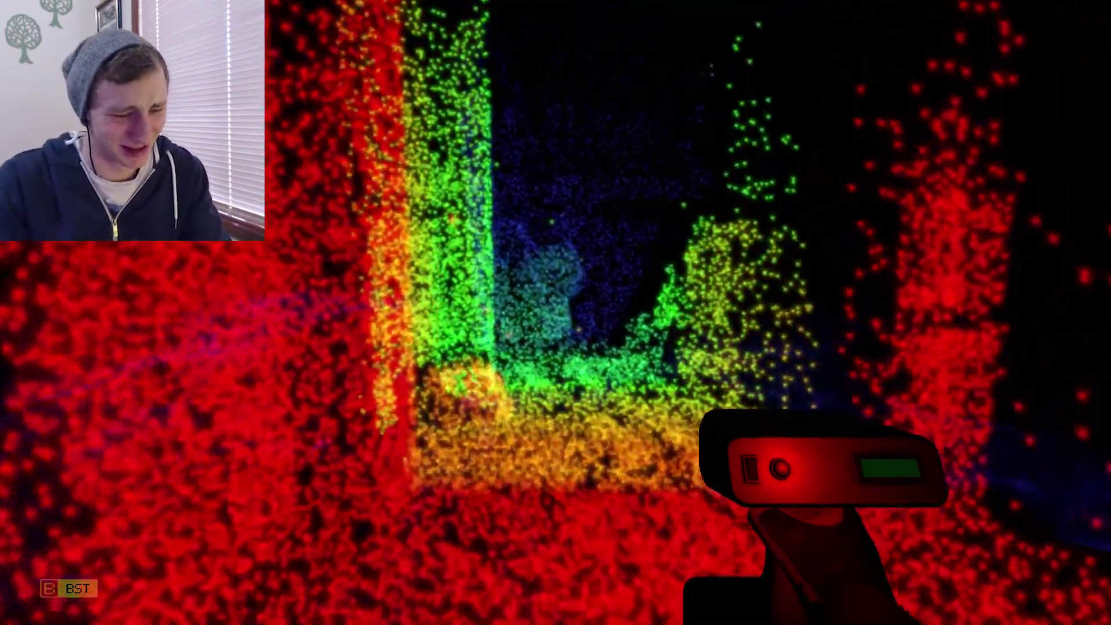
Step: Fire the scanner toward the opening and face the arched corridor
{"action": "left_click", "coordinate": [556, 313]}
{"action": "left_click_drag", "start_coordinate": [556, 312], "coordinate": [555, 312]}
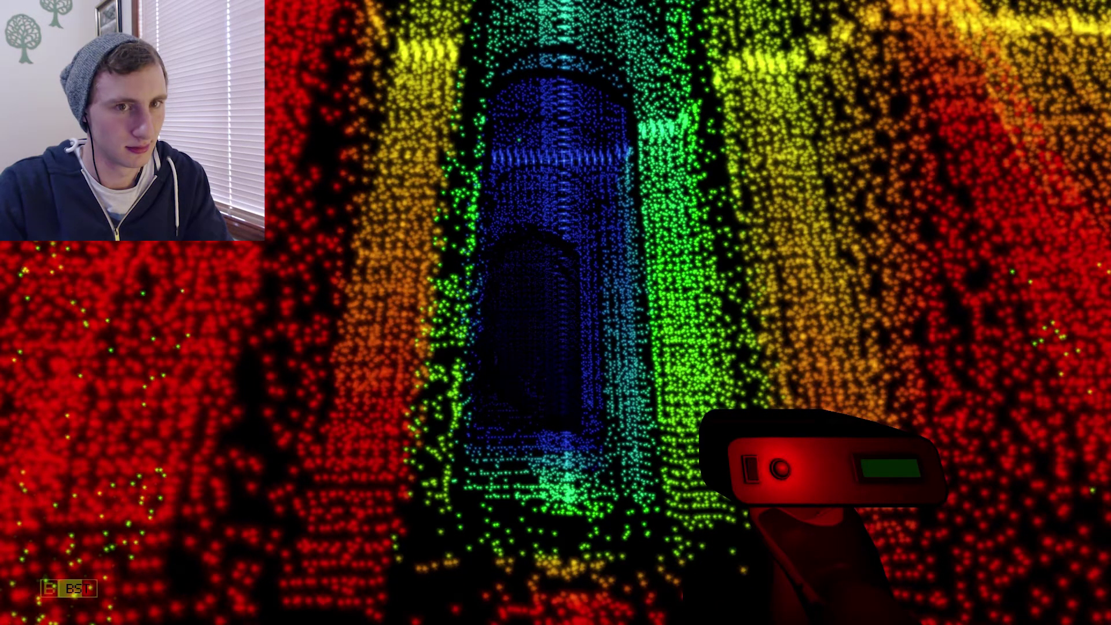
{"action": "key", "text": "Escape"}
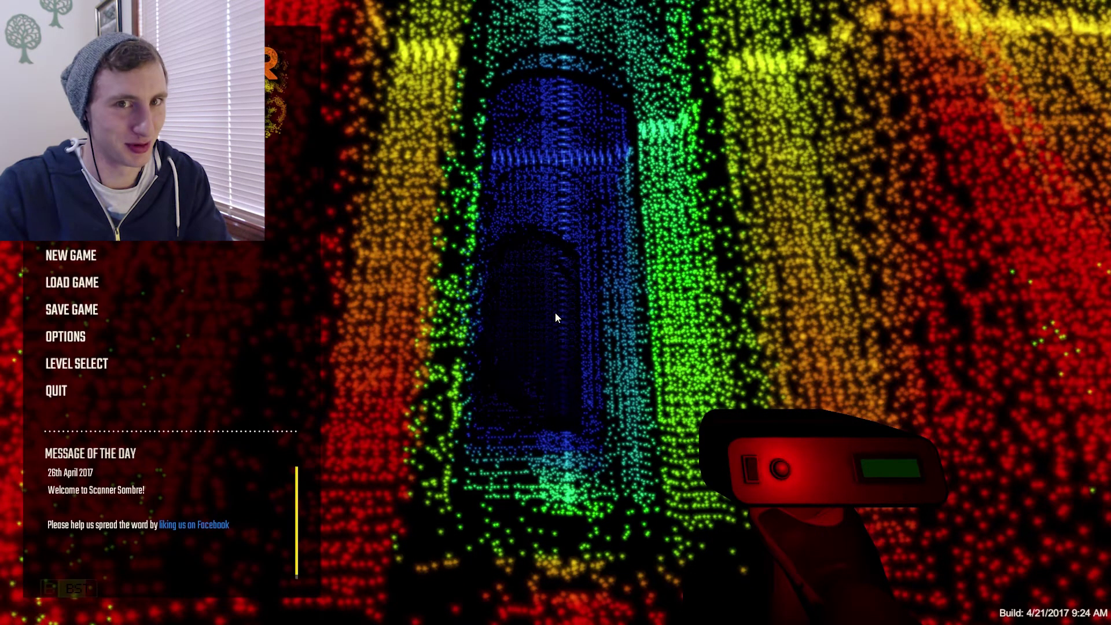